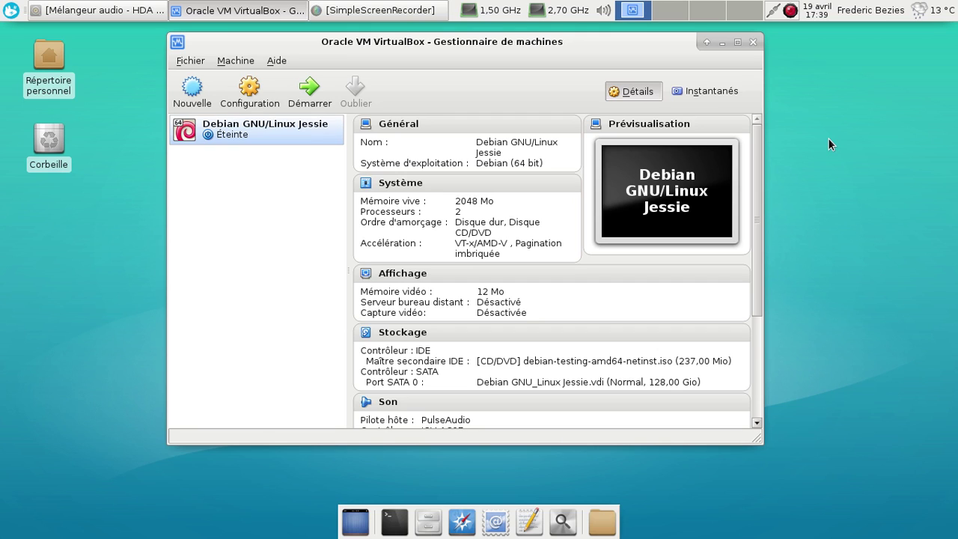
- Start the Debian GNU/Linux Jessie virtual machine and boot its default Debian GNU/Linux entry
click(307, 99)
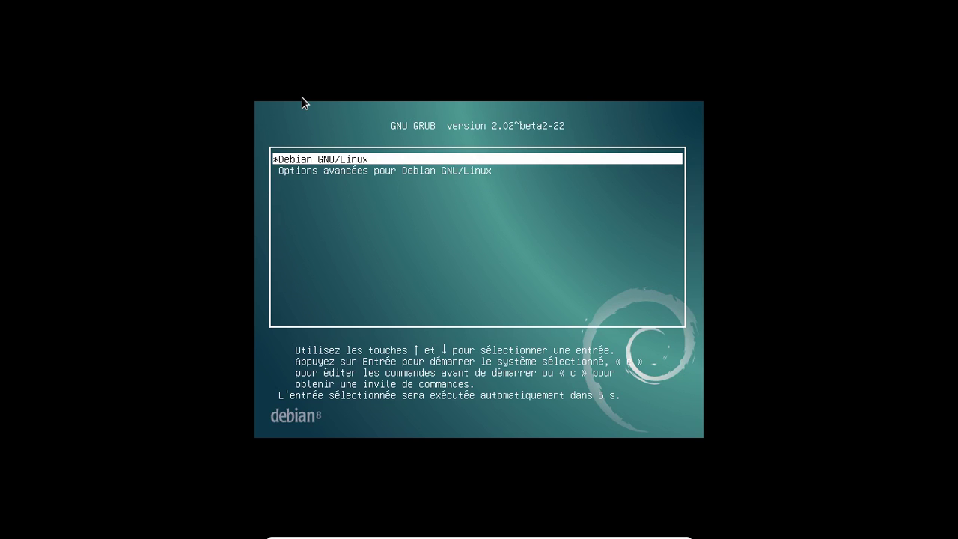
key(Return)
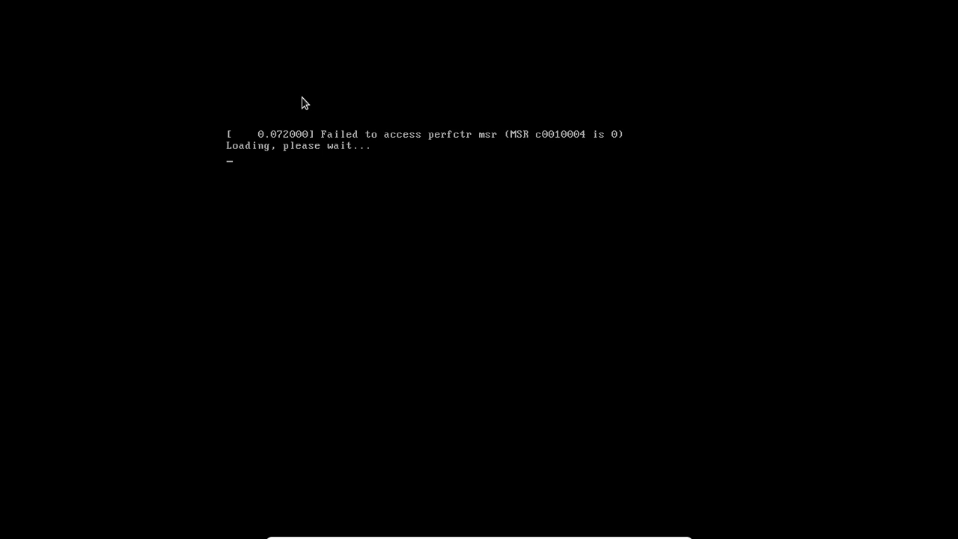
- Leave full-screen mode to check the host audio mixer's capture levels, minimize the mixer and return the virtual machine to full screen
key(Control_R+f)
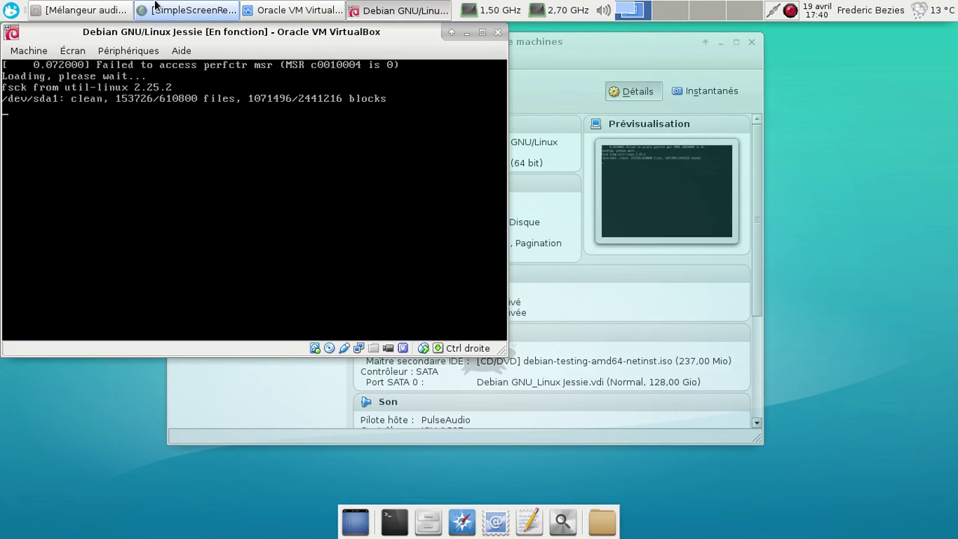
click(121, 9)
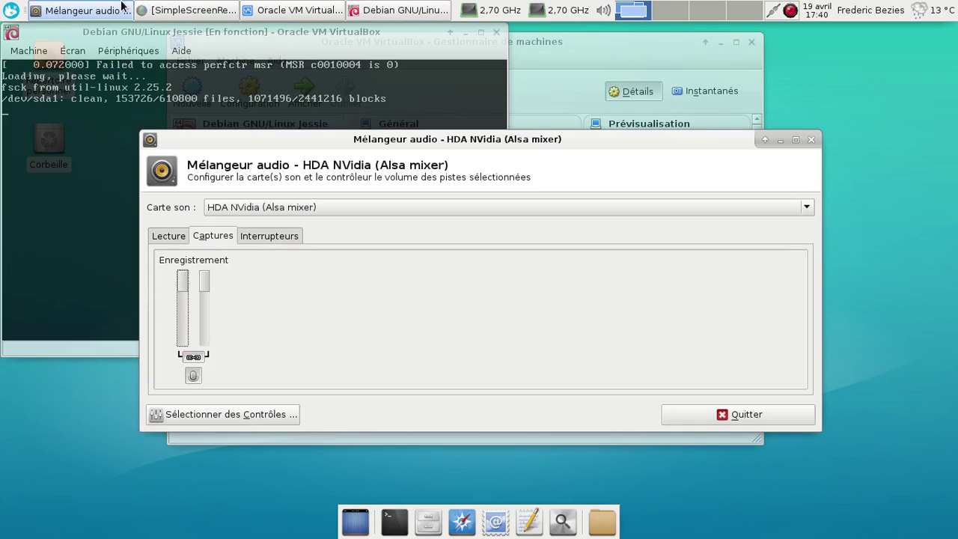
click(786, 139)
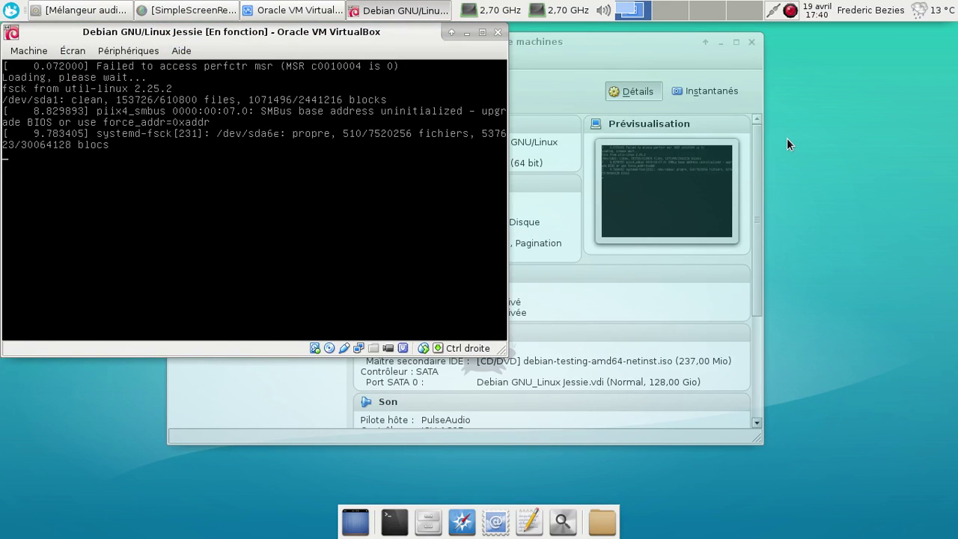
key(Control_R+f)
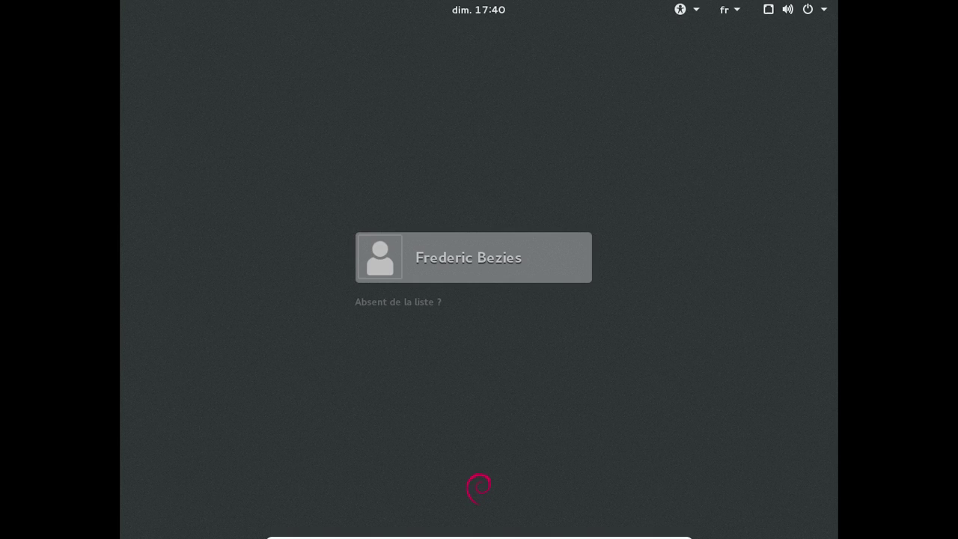
- Select the user account, view the available desktop session types, and log in with the account password
click(489, 271)
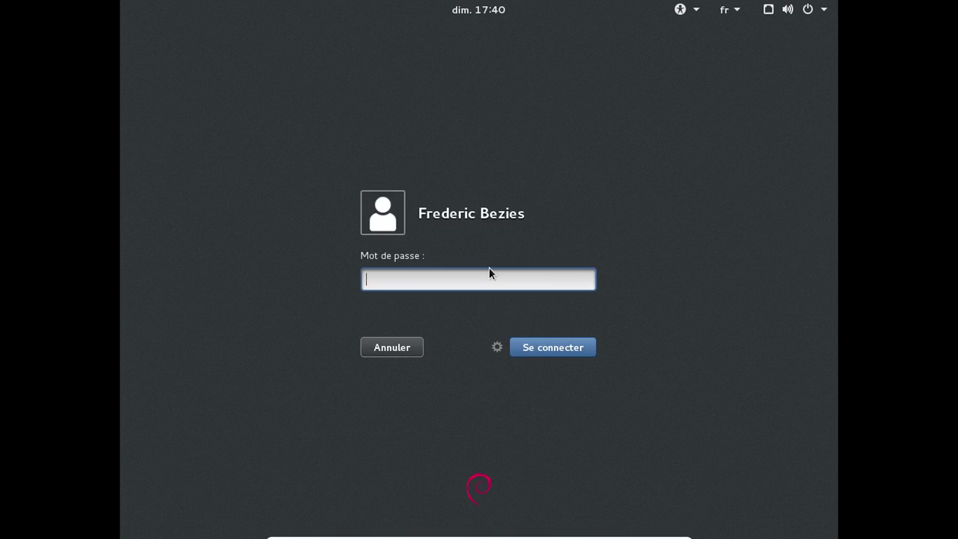
click(497, 347)
click(497, 346)
click(498, 348)
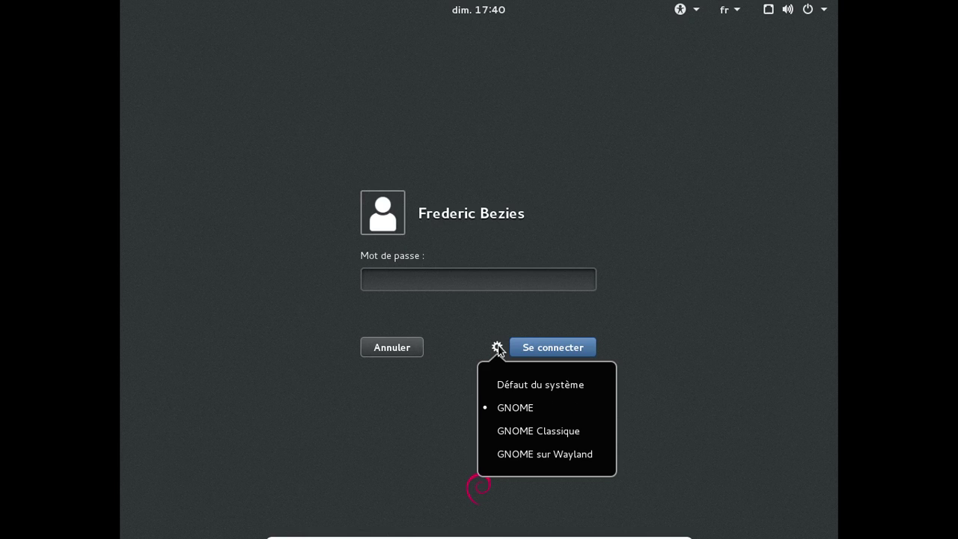
click(498, 347)
text(********)
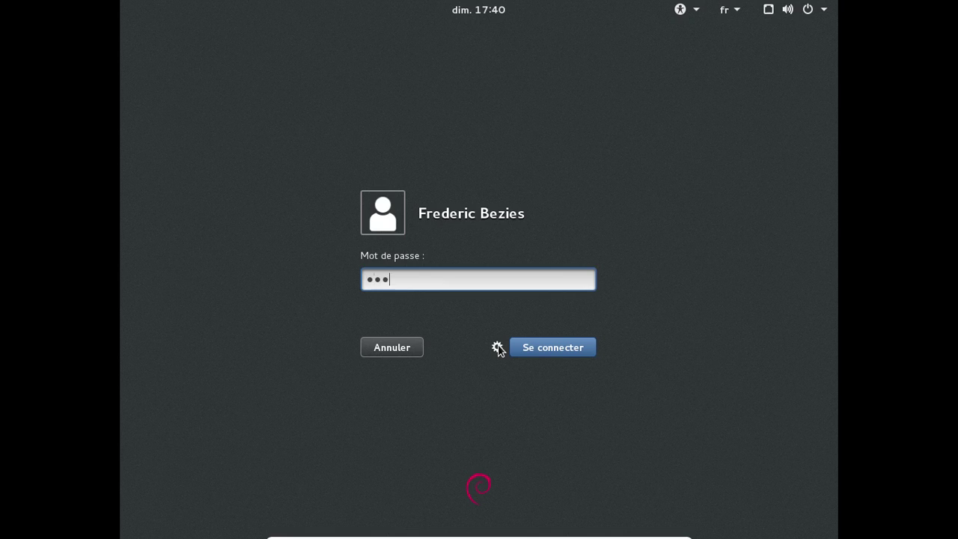
key(Return)
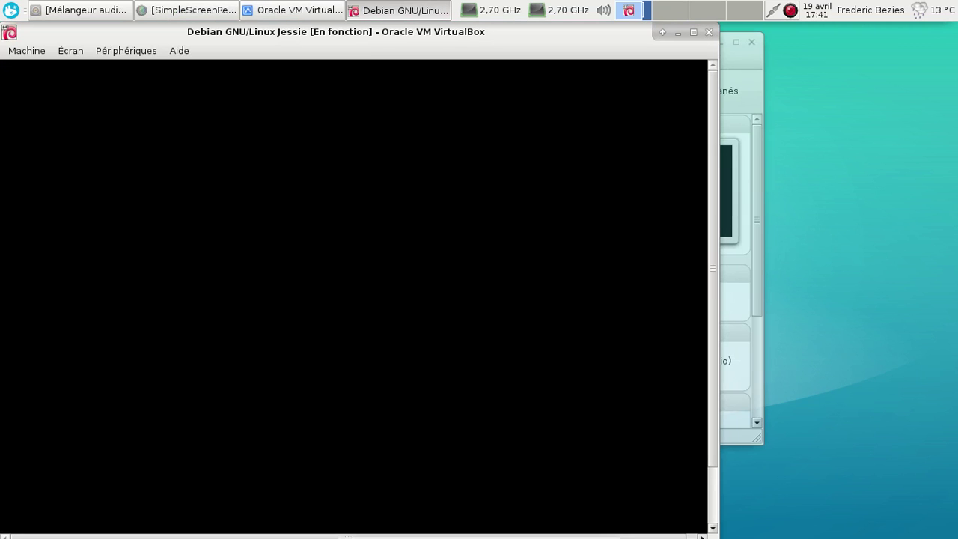
- Close the host's audio mixer and return the virtual machine to full screen
click(120, 10)
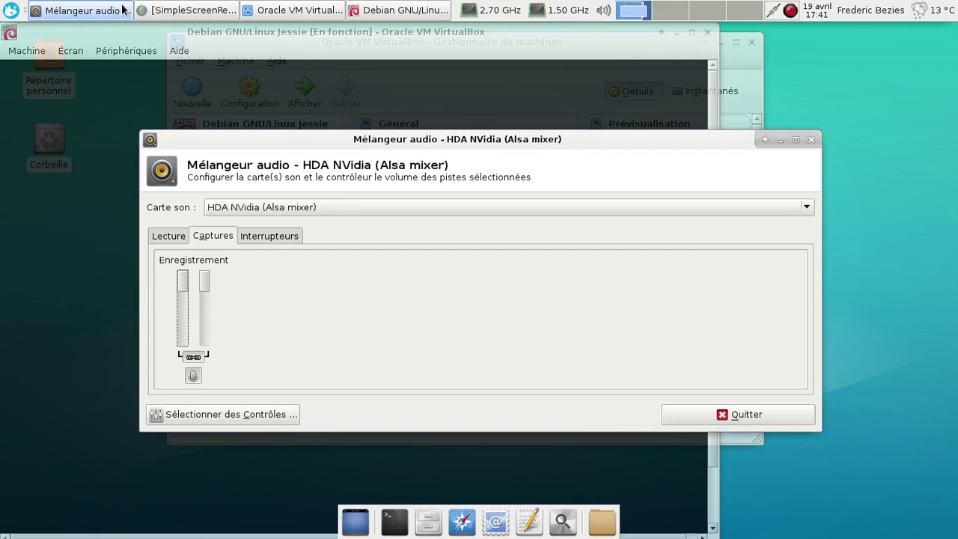
click(811, 140)
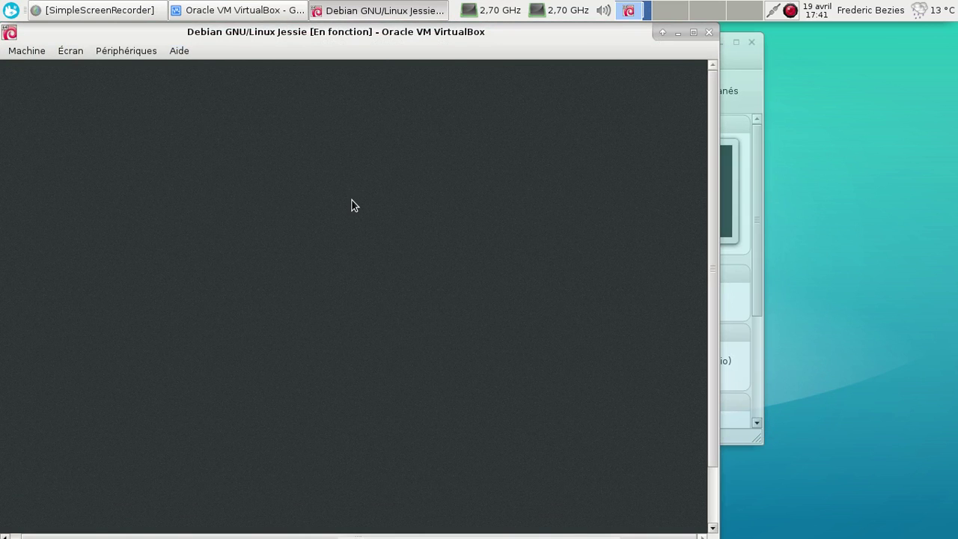
key(Control_R+f)
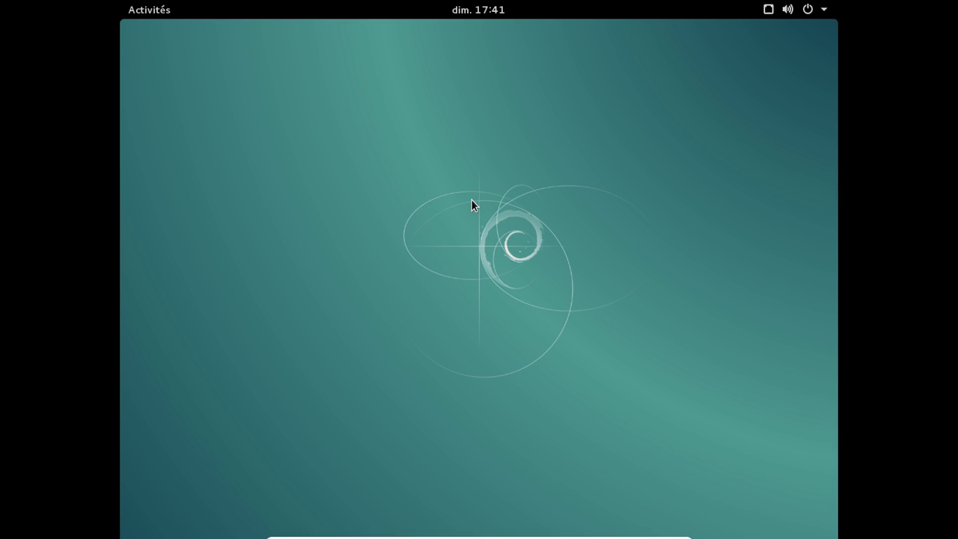
- Open the Fichiers file manager from the activities overview to view the home folder, and close it
click(161, 13)
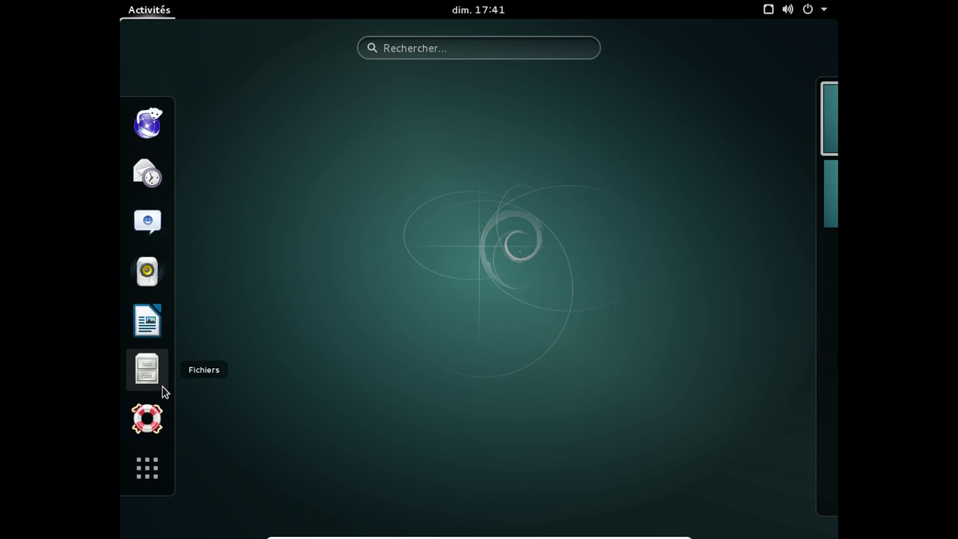
click(147, 369)
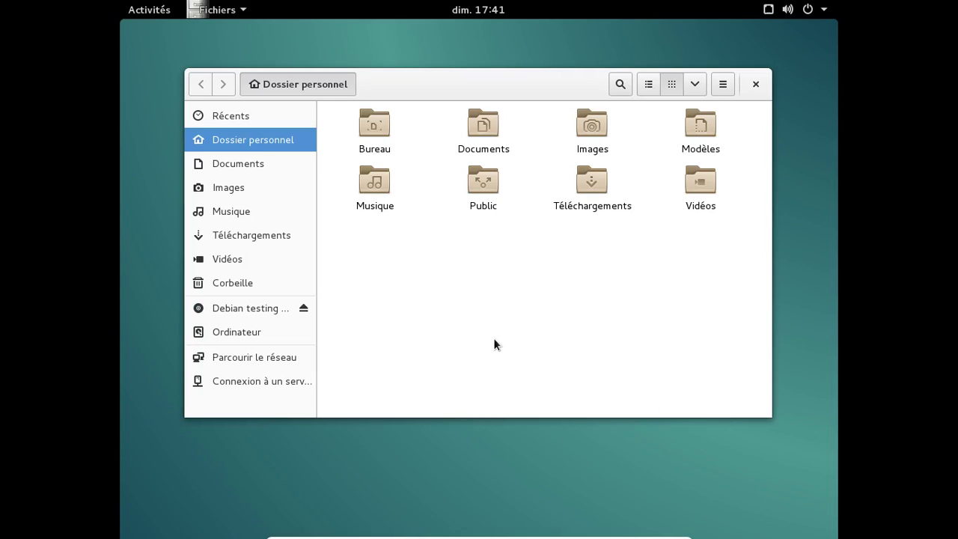
click(755, 83)
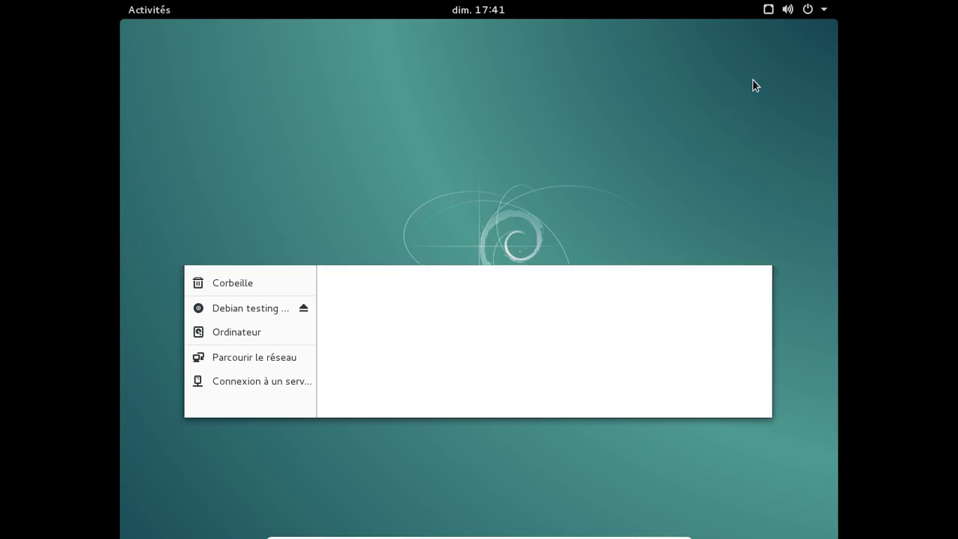
- Open the system settings, view the Détails overview with the GNOME version and hardware information, and close the settings
click(808, 11)
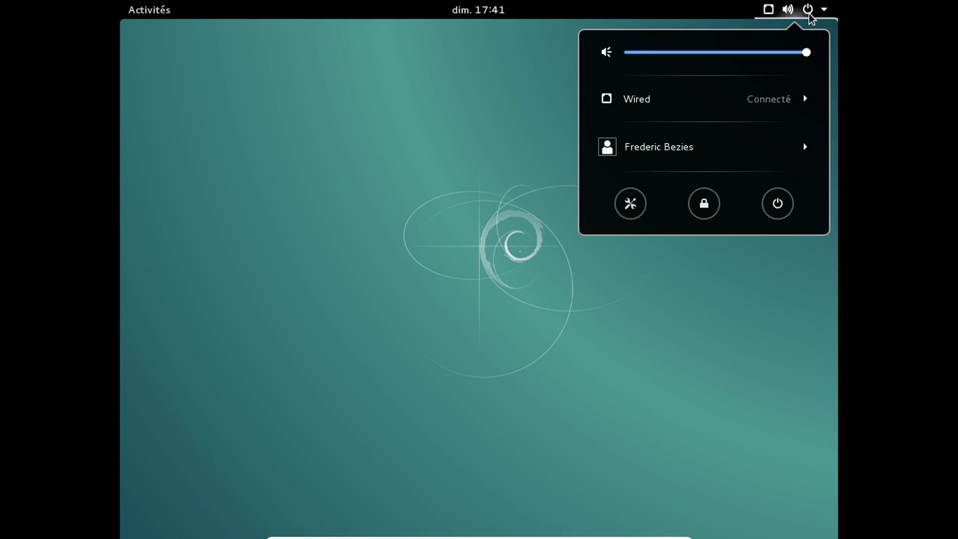
click(630, 204)
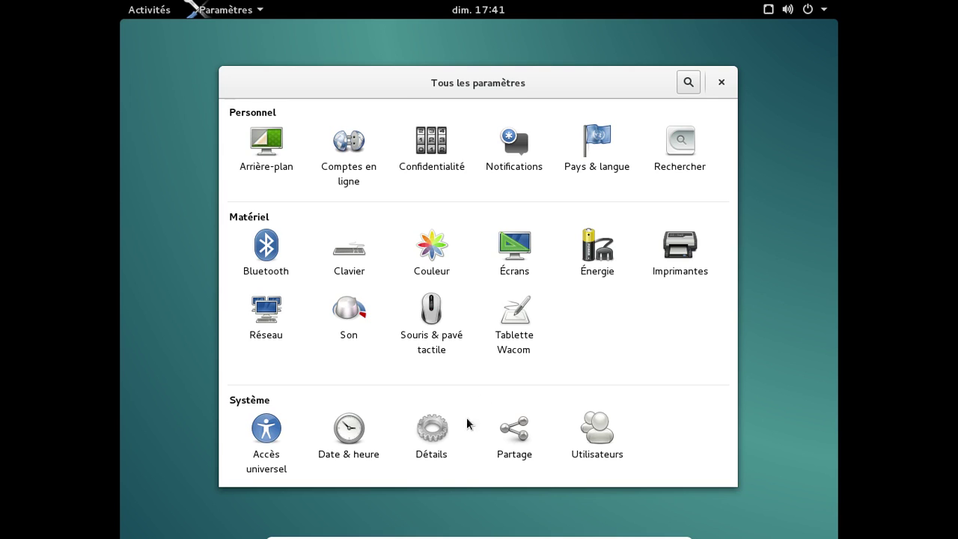
click(431, 442)
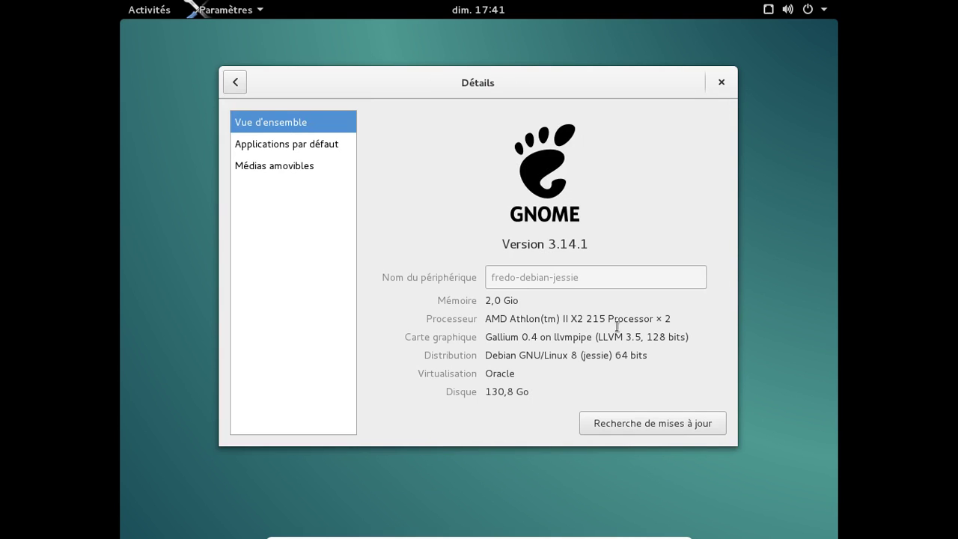
click(721, 81)
- Show all installed applications and browse through every page of the application grid to examine the bundled software
click(159, 13)
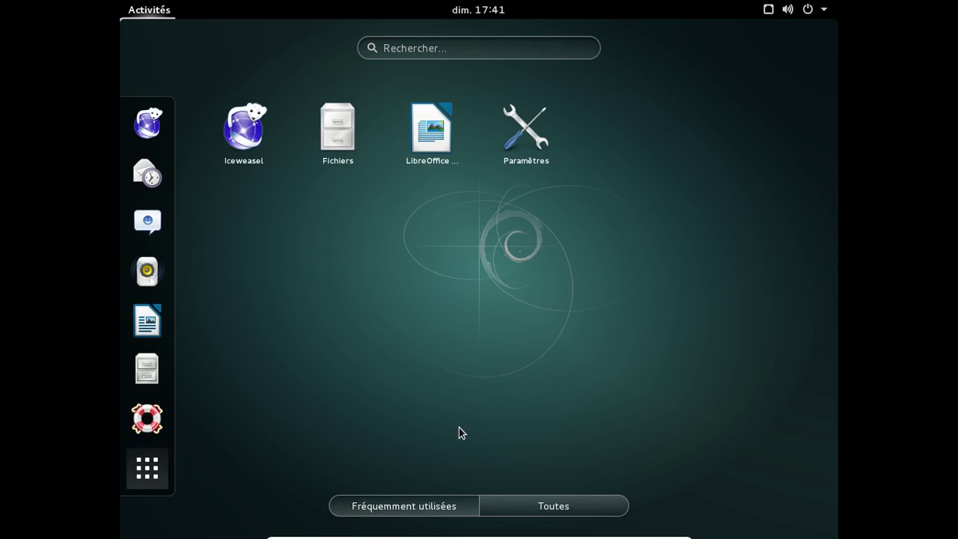
click(526, 508)
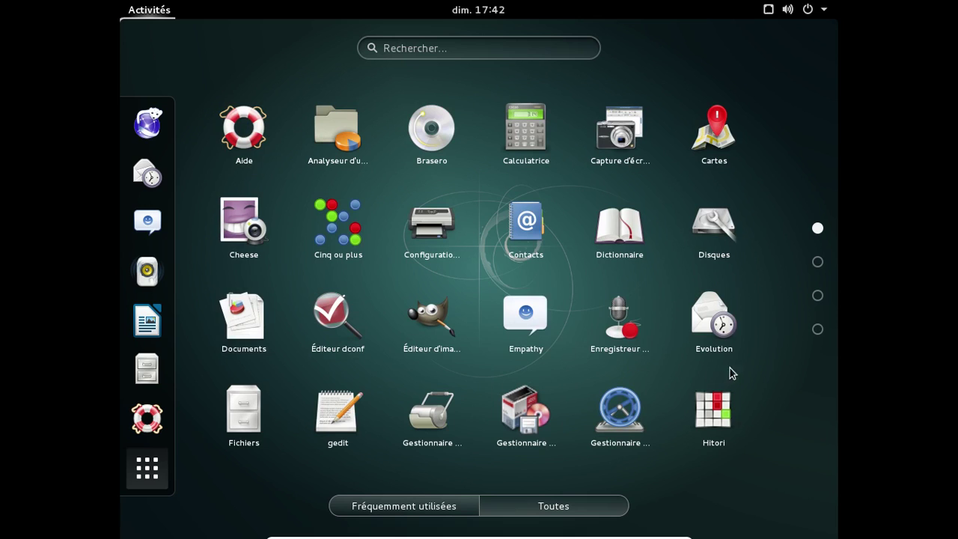
click(818, 262)
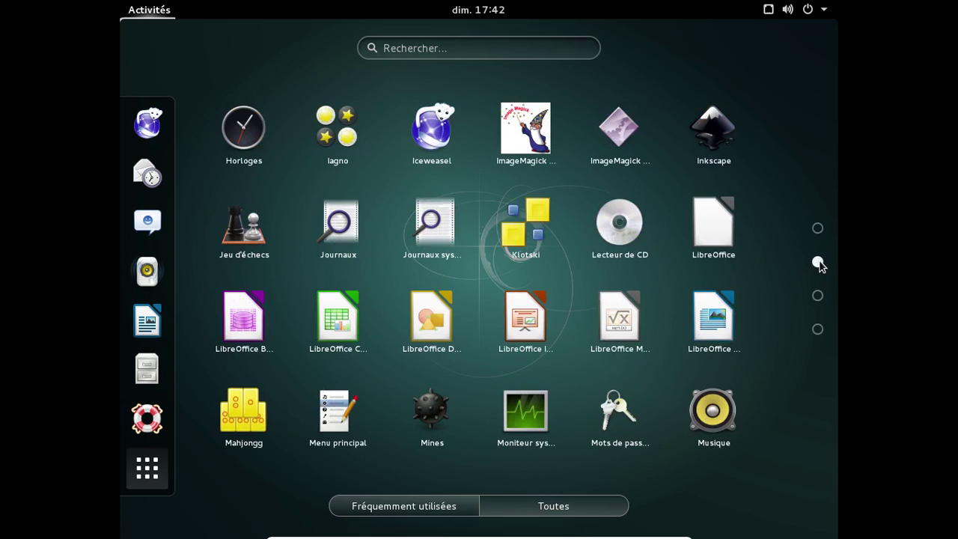
click(817, 295)
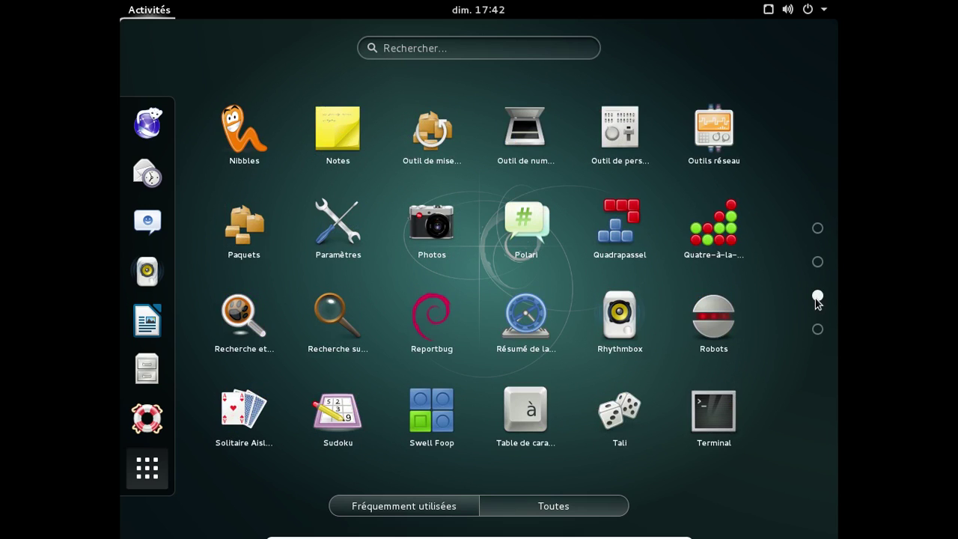
click(817, 328)
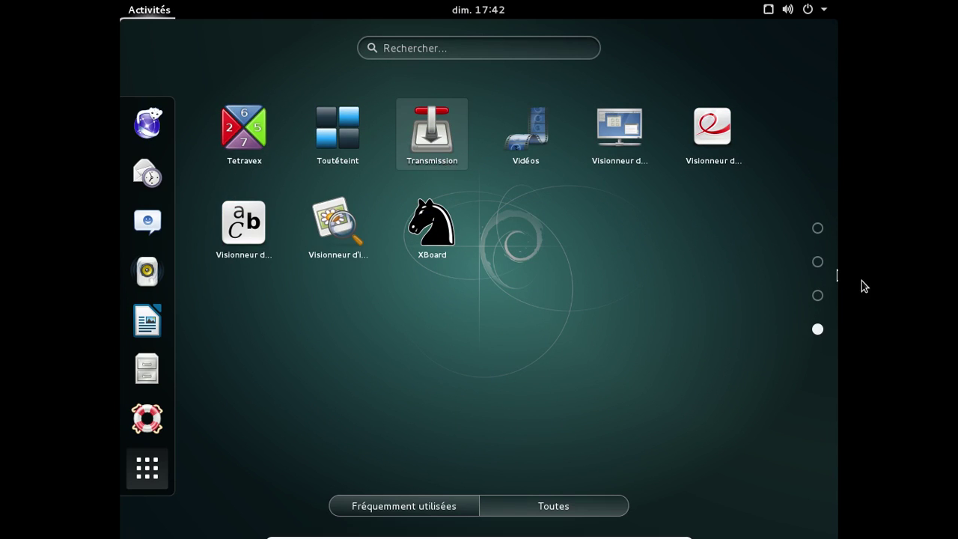
click(818, 296)
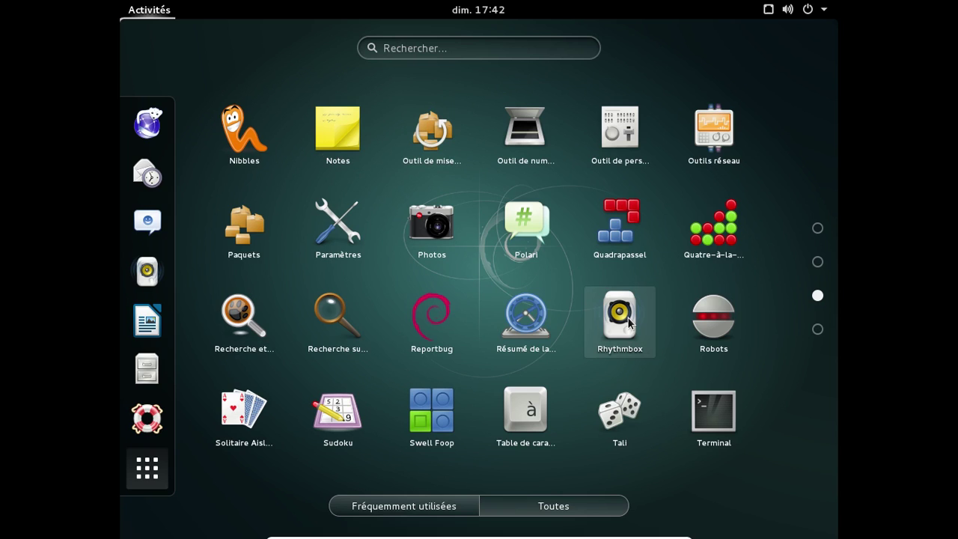
click(817, 262)
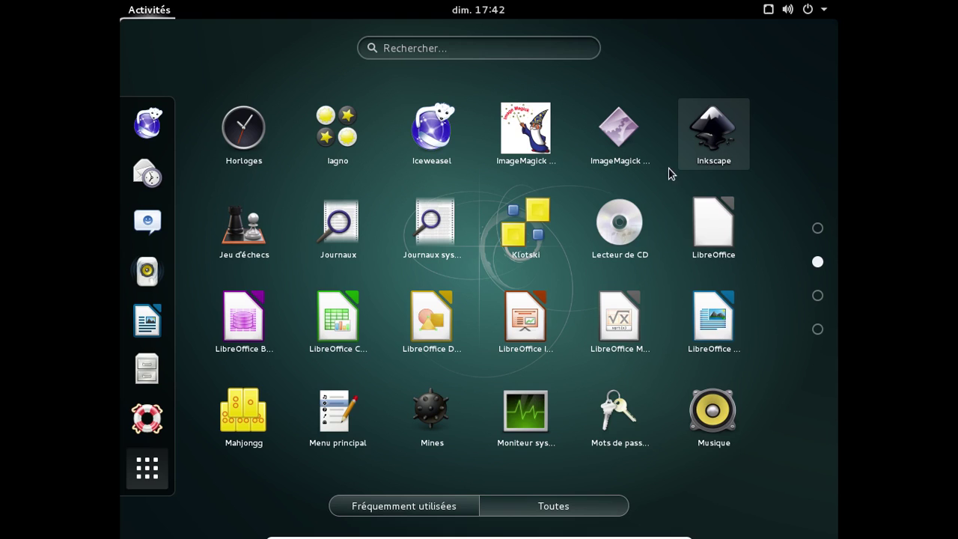
click(820, 234)
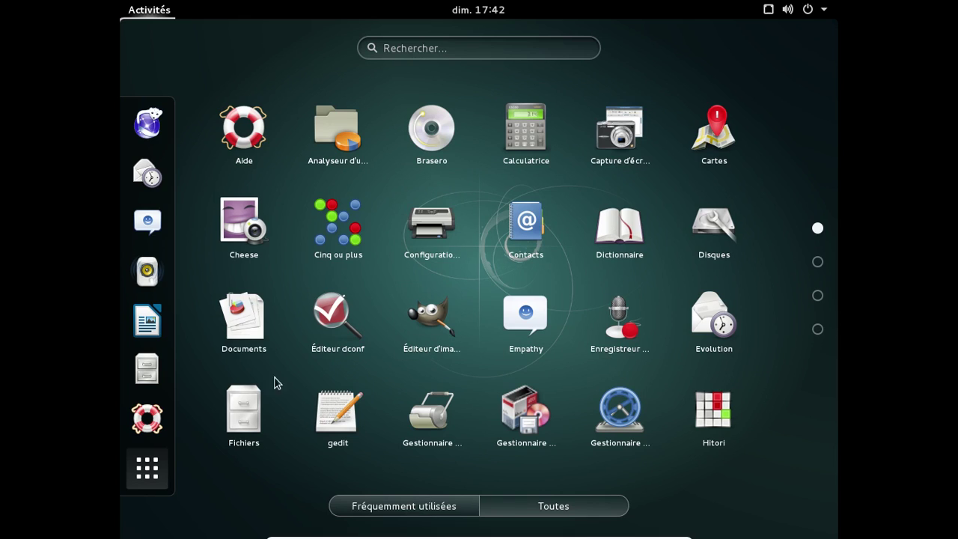
- Launch LibreOffice Writer, check its version in the about dialog, and close the dialog
click(147, 321)
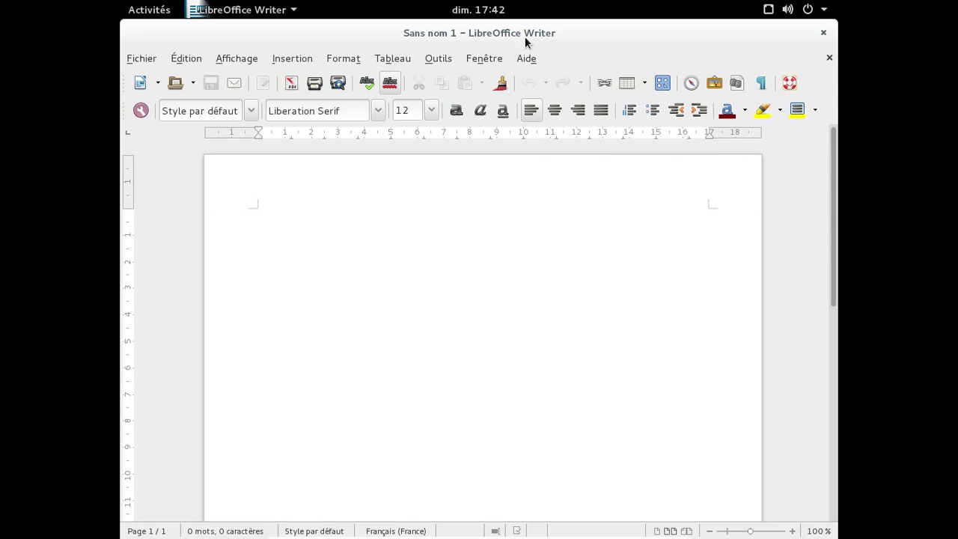
click(528, 58)
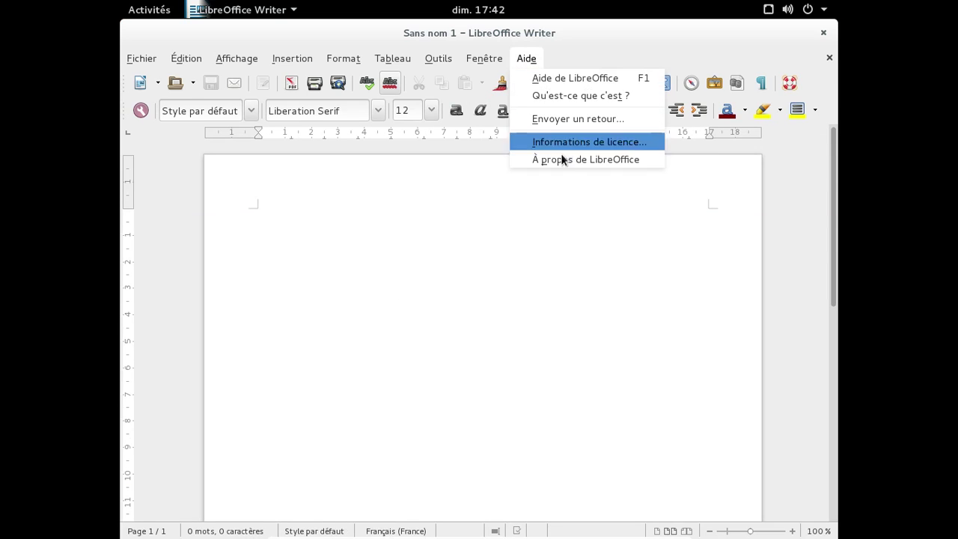
click(567, 162)
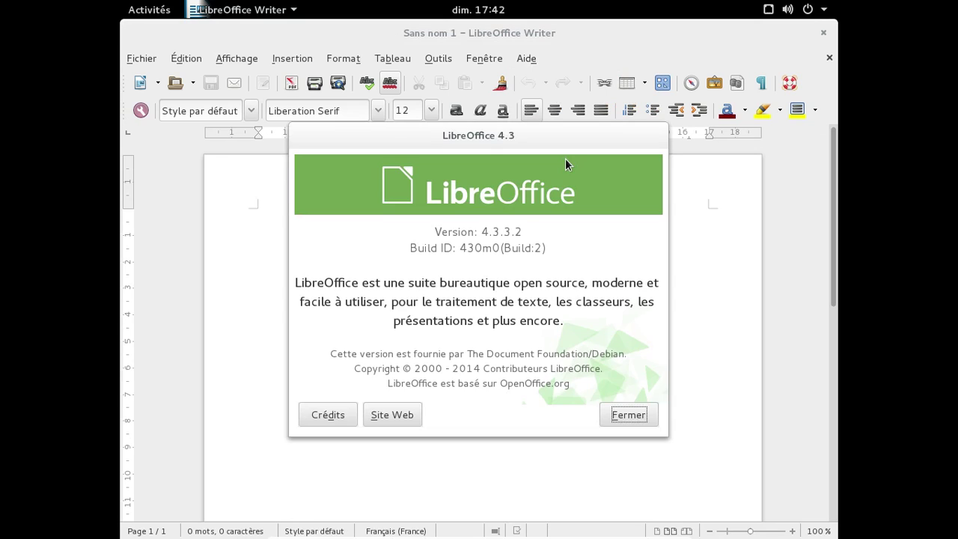
click(637, 406)
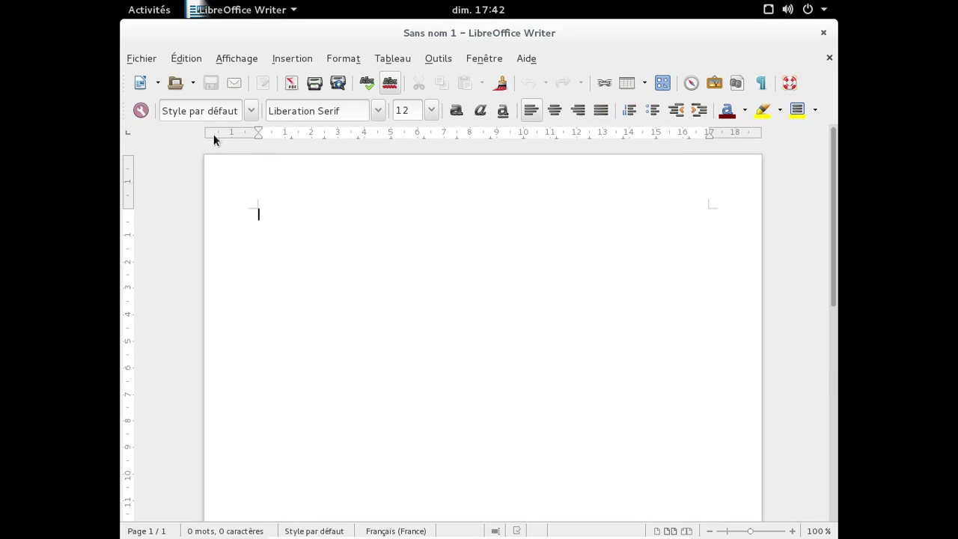
- Create a new spreadsheet from Writer to view LibreOffice Calc, and close both the Calc and Writer windows
click(158, 83)
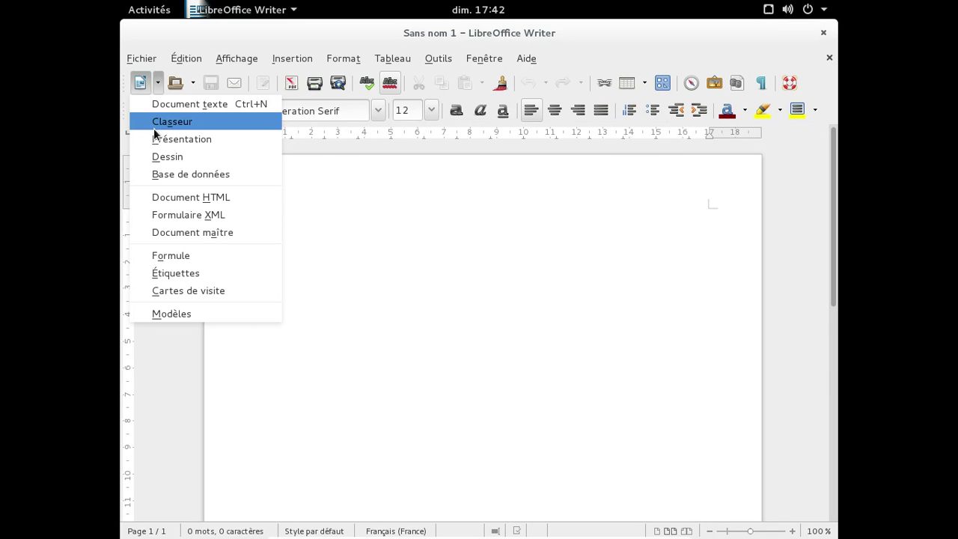
click(153, 128)
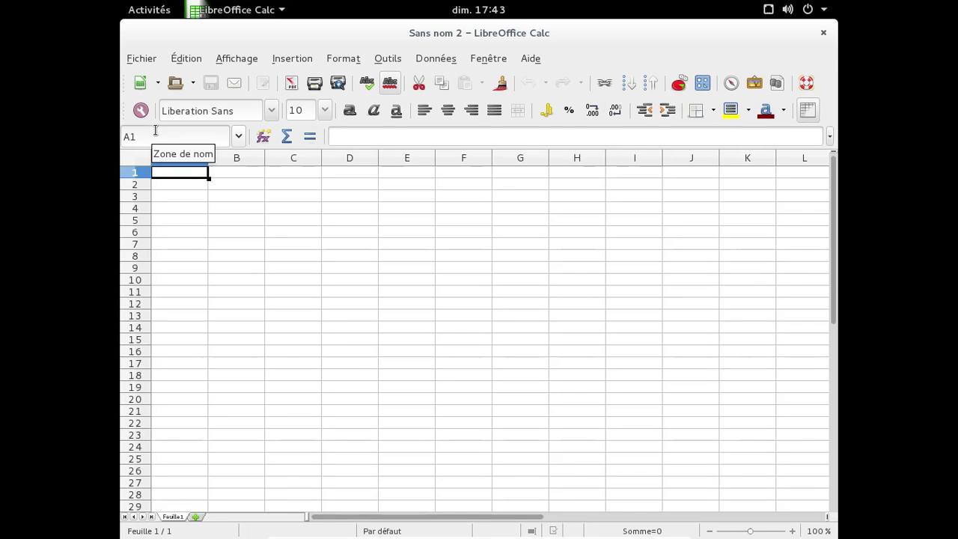
click(821, 33)
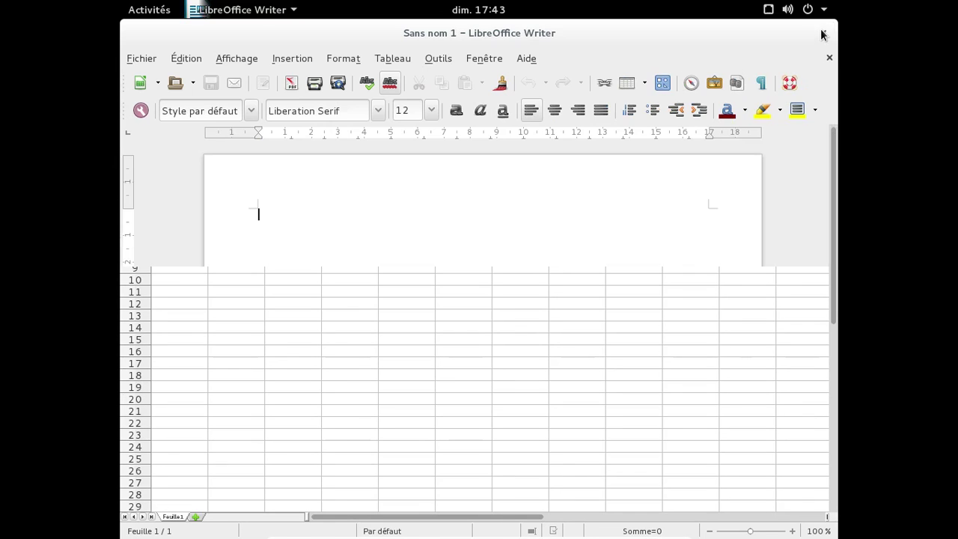
click(822, 34)
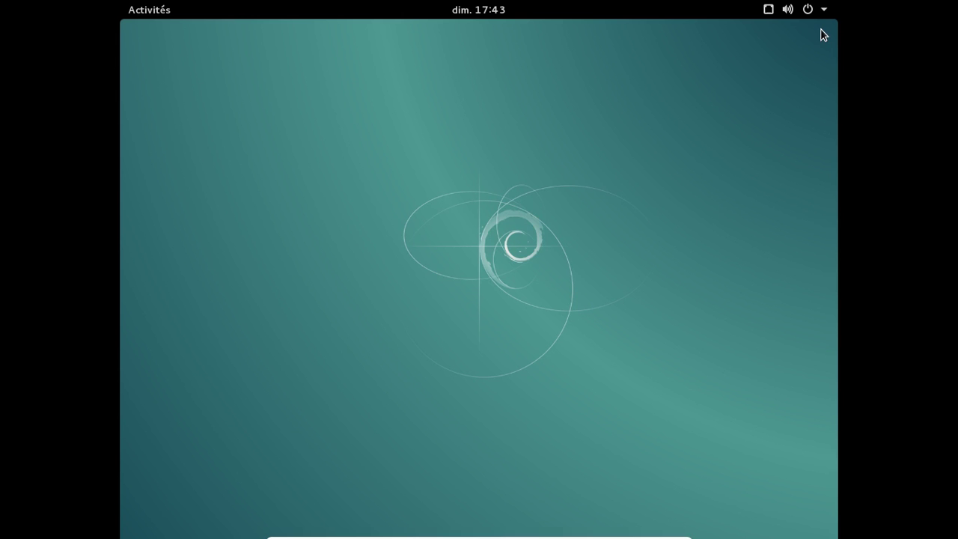
- Launch the Iceweasel browser from the activities overview and enlarge its window slightly
click(137, 13)
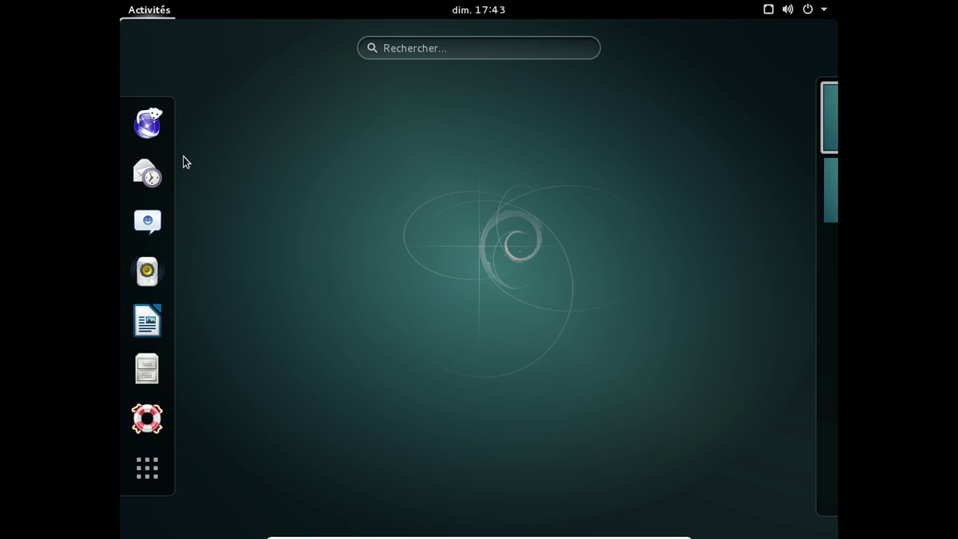
click(152, 119)
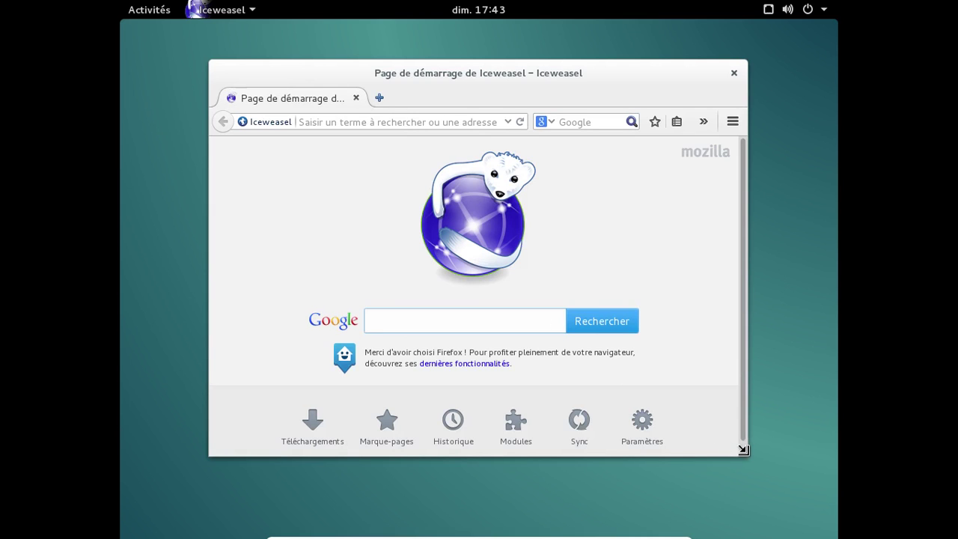
drag(744, 452, 791, 485)
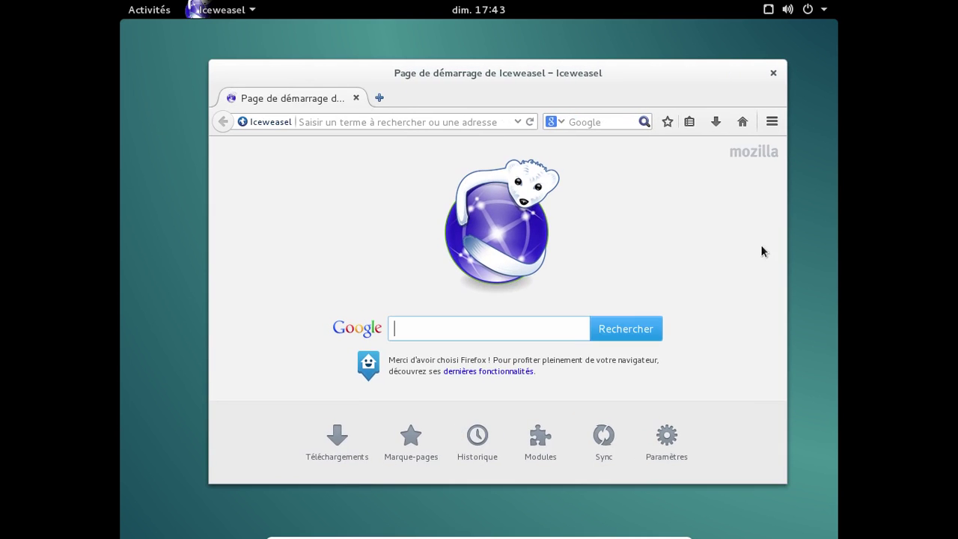
- Check the Iceweasel version in its about dialog and close the dialog
click(775, 124)
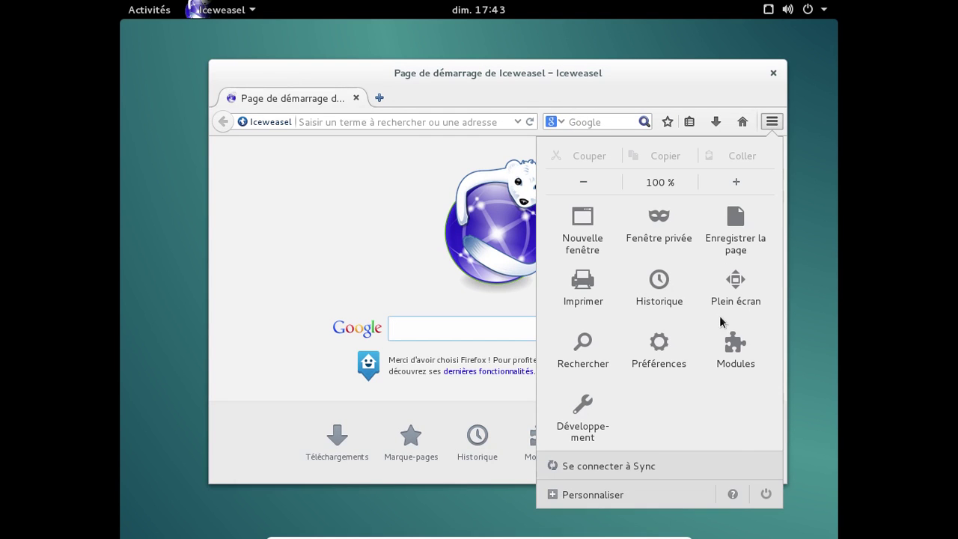
click(737, 493)
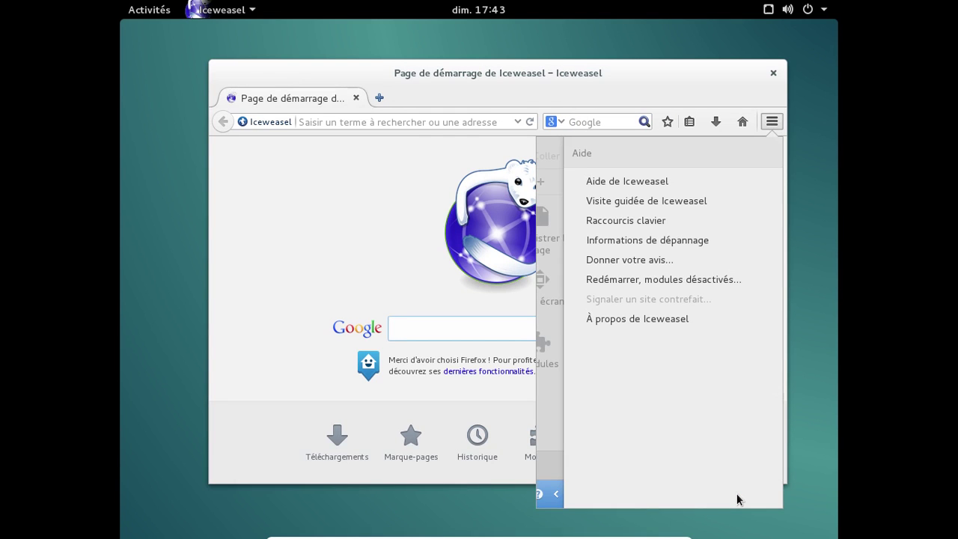
click(678, 319)
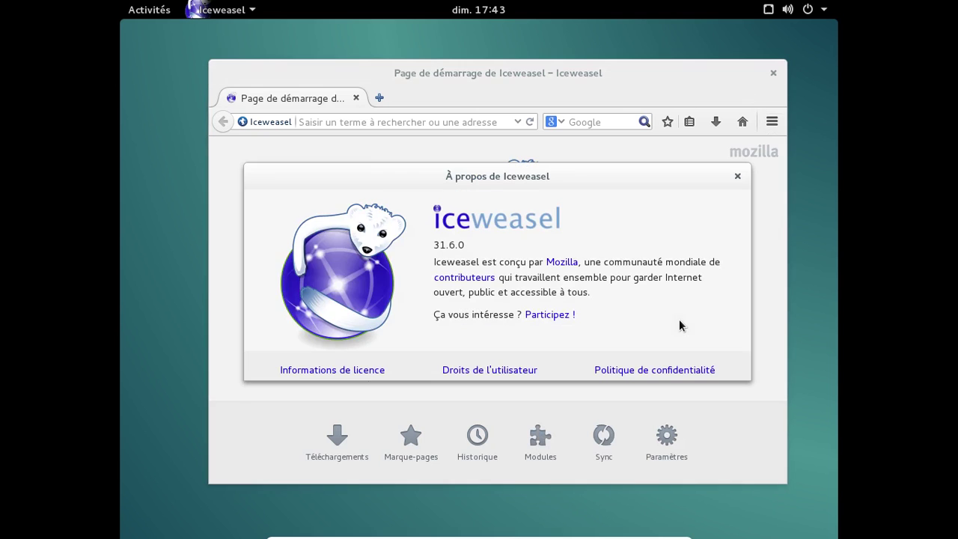
click(736, 177)
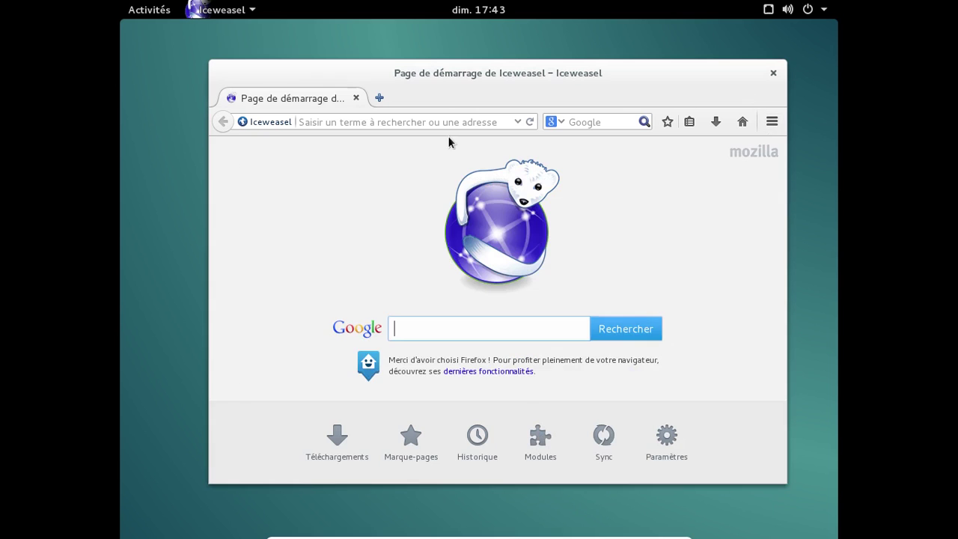
- Load about:plugins and look through the list of installed browser plugins
text(az)
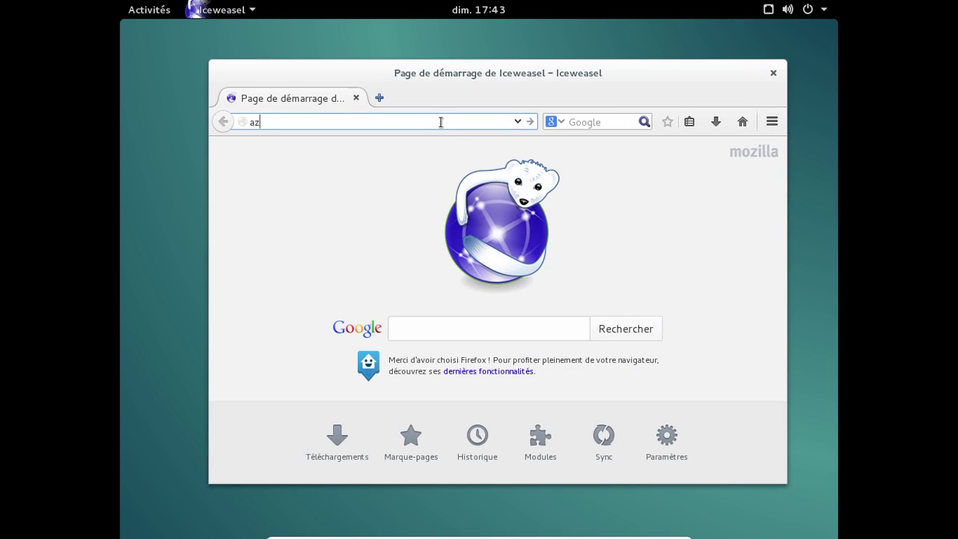
text(out:plugins)
key(Return)
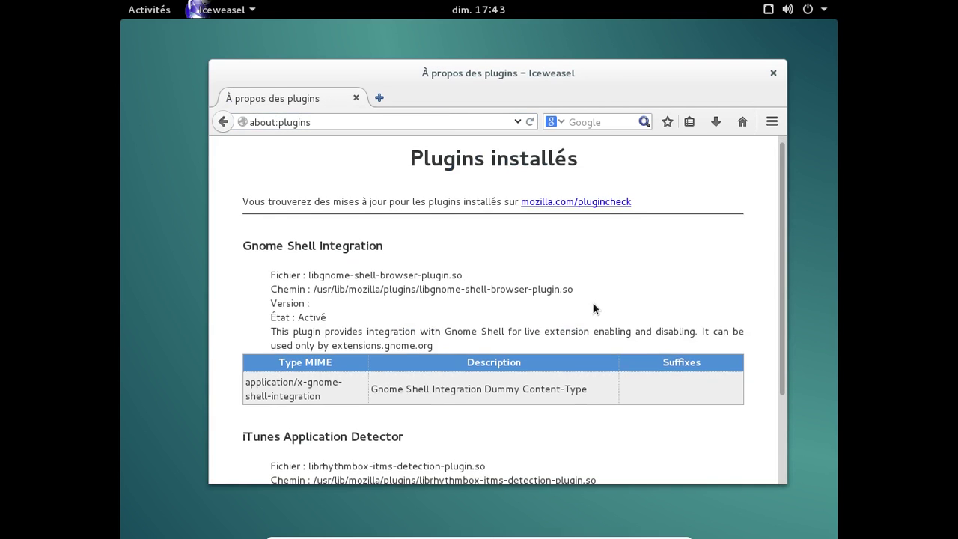
scroll(593, 304, down, 3)
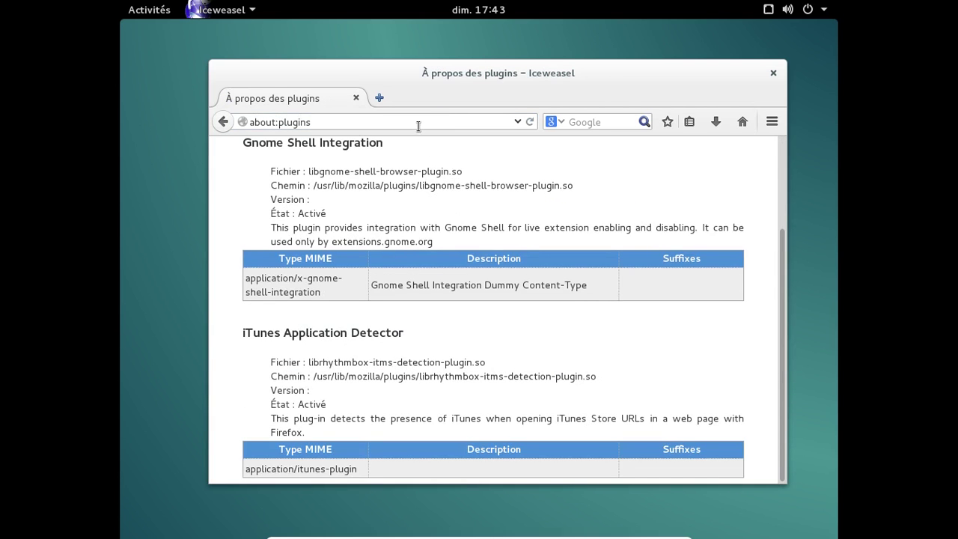
- Replace the plugins tab with a new tab and load inlimbo1.bandcamp.com in it
click(380, 98)
click(356, 98)
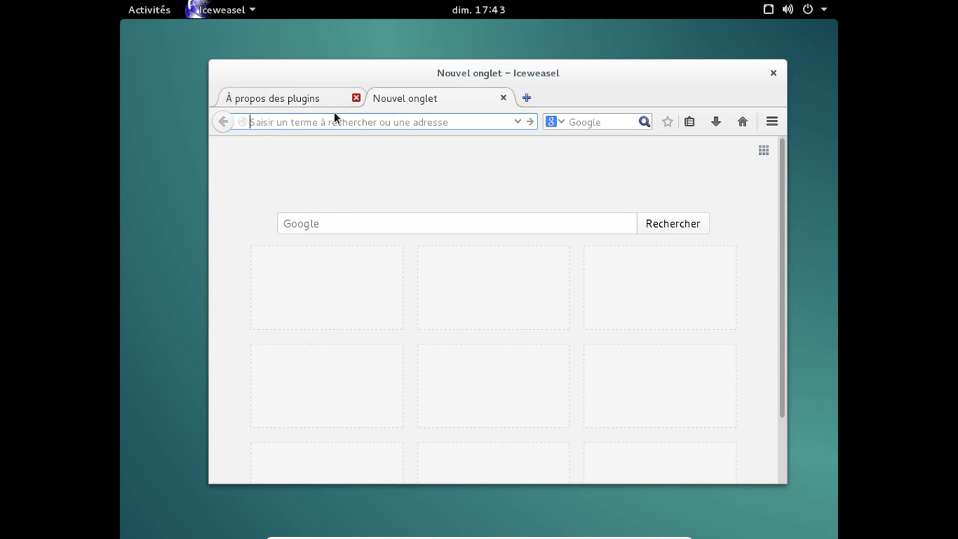
text(inlim)
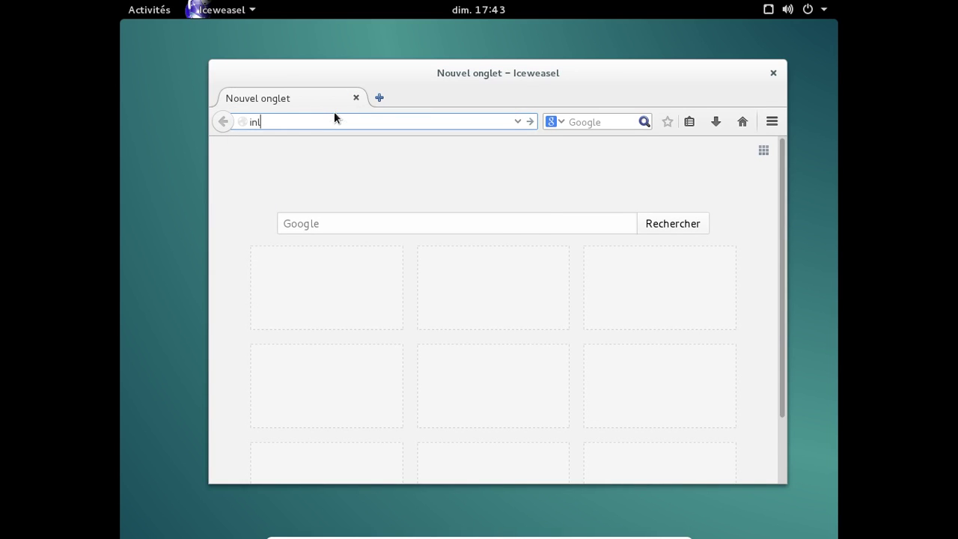
key(BackSpace)
key(BackSpace)
text(imbo1.ban)
key(Return)
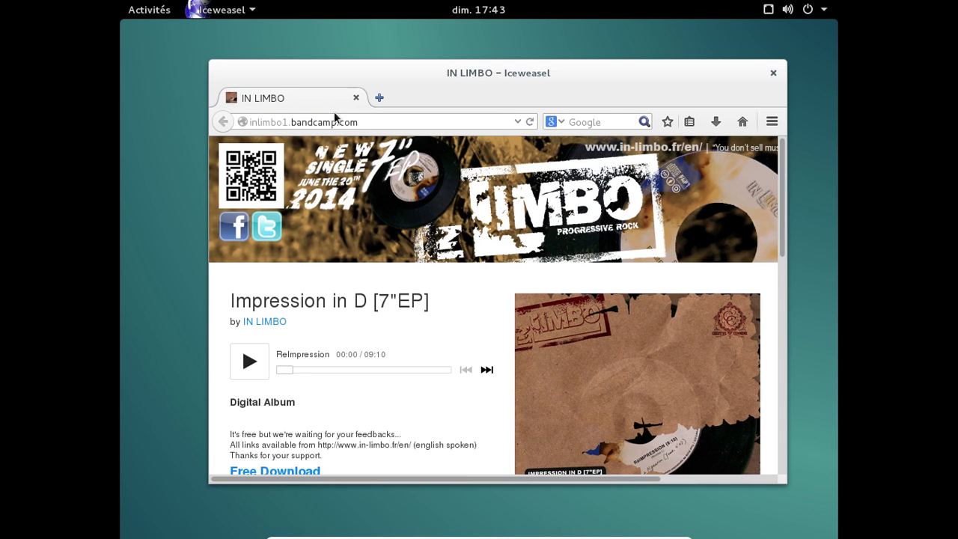
- Test audio playback by playing ReImpression, skipping ahead past the one-minute mark and pausing, and glance over the album page
click(264, 363)
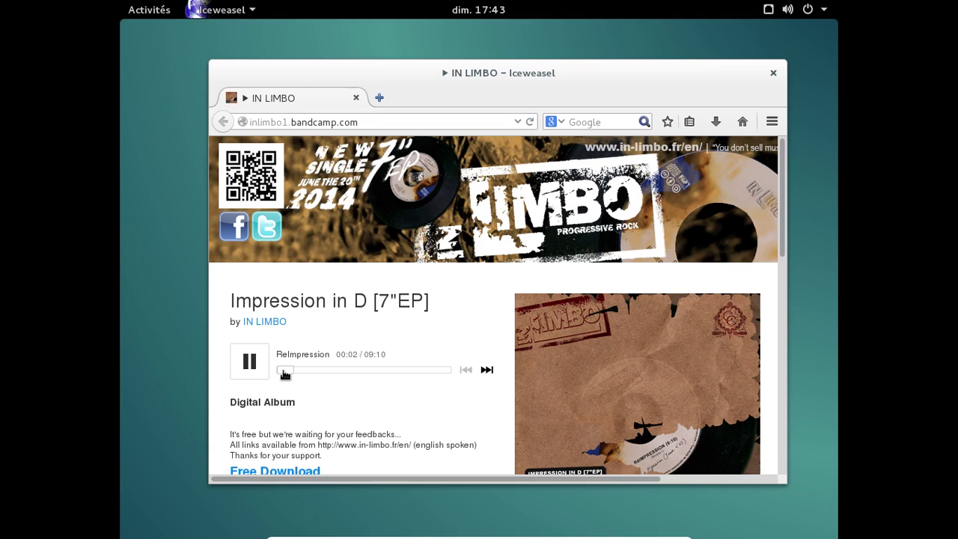
drag(285, 370, 304, 371)
click(251, 374)
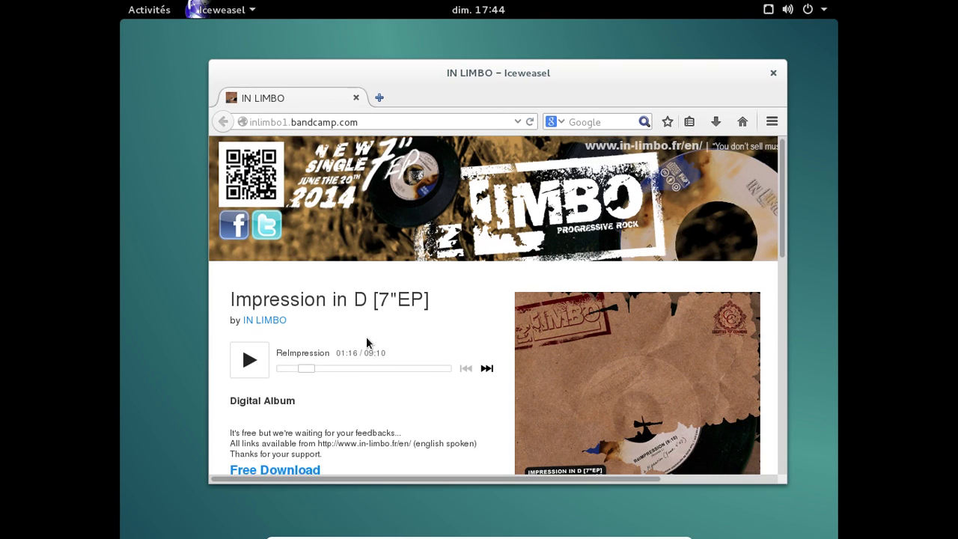
scroll(366, 338, down, 5)
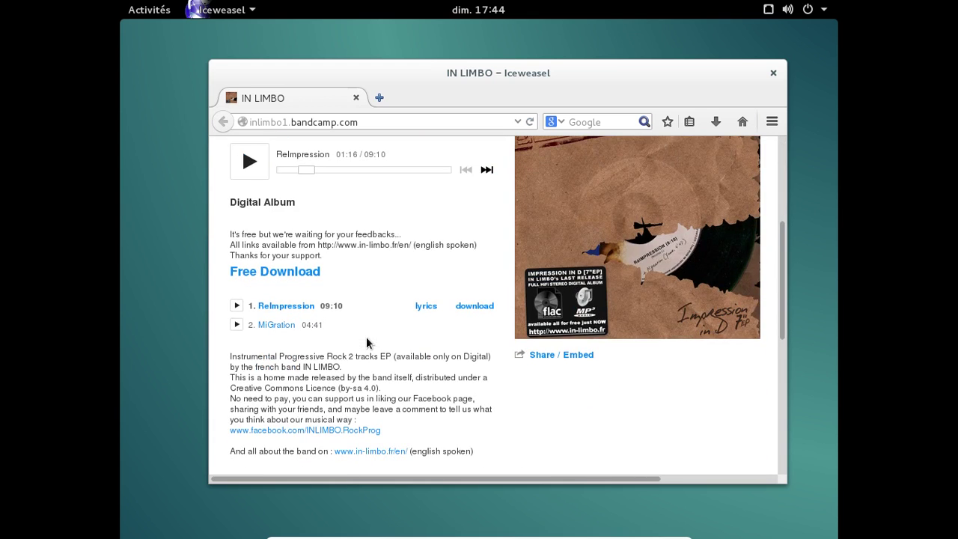
scroll(366, 337, up, 5)
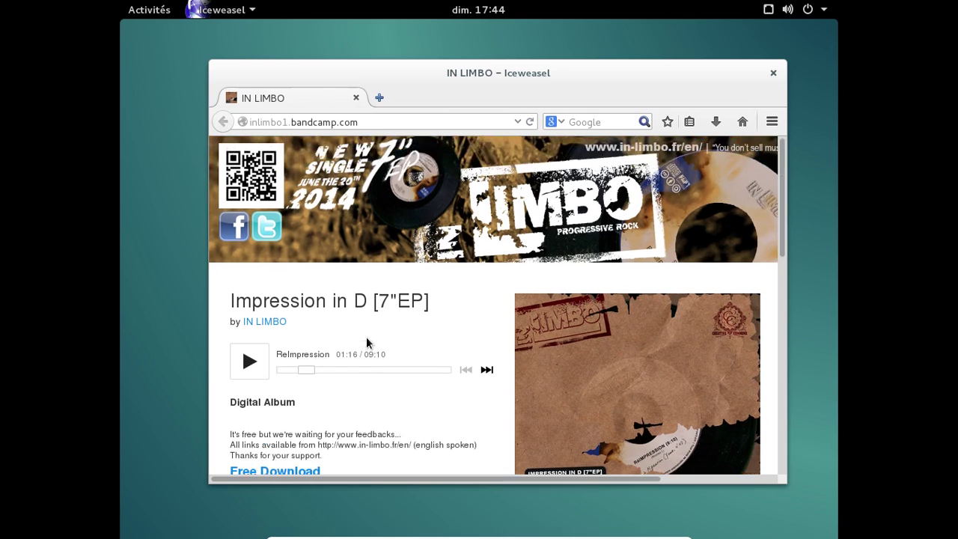
- Replace the IN LIMBO tab with a new tab and load fr.youtube.com in it
click(379, 99)
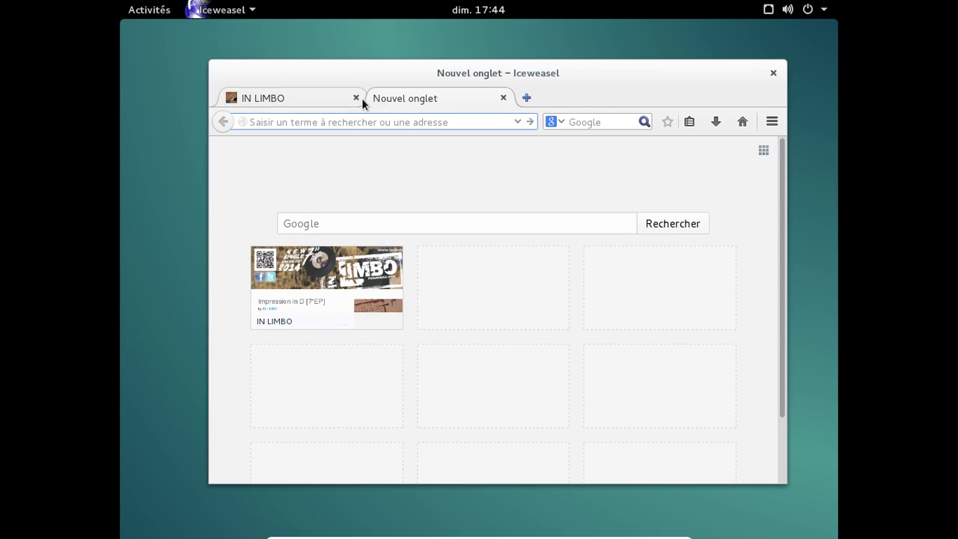
click(356, 98)
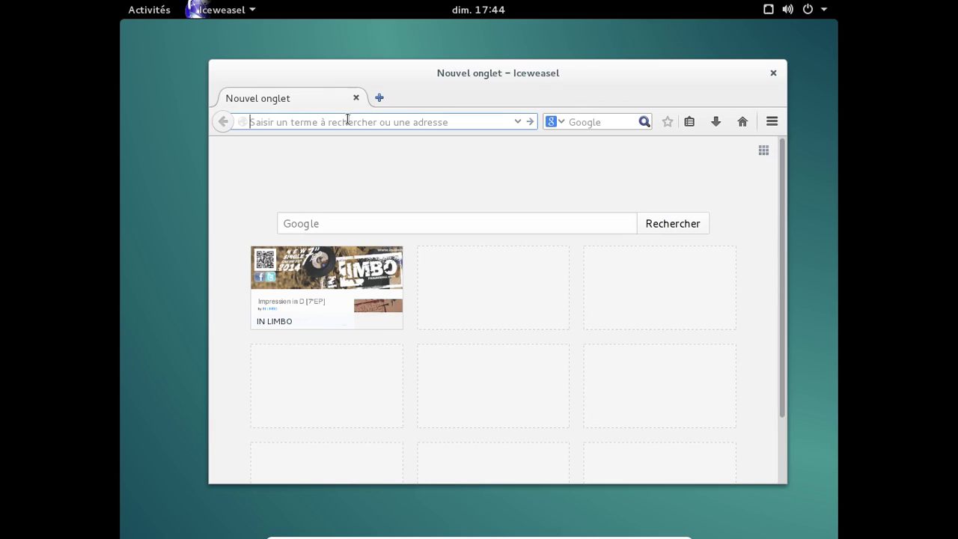
text(fr.youtub)
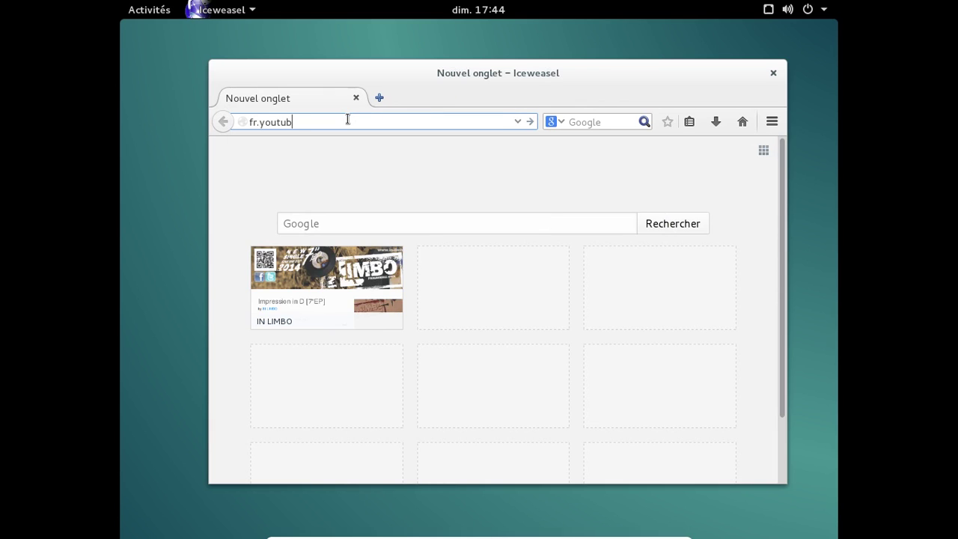
text(e.com)
key(Return)
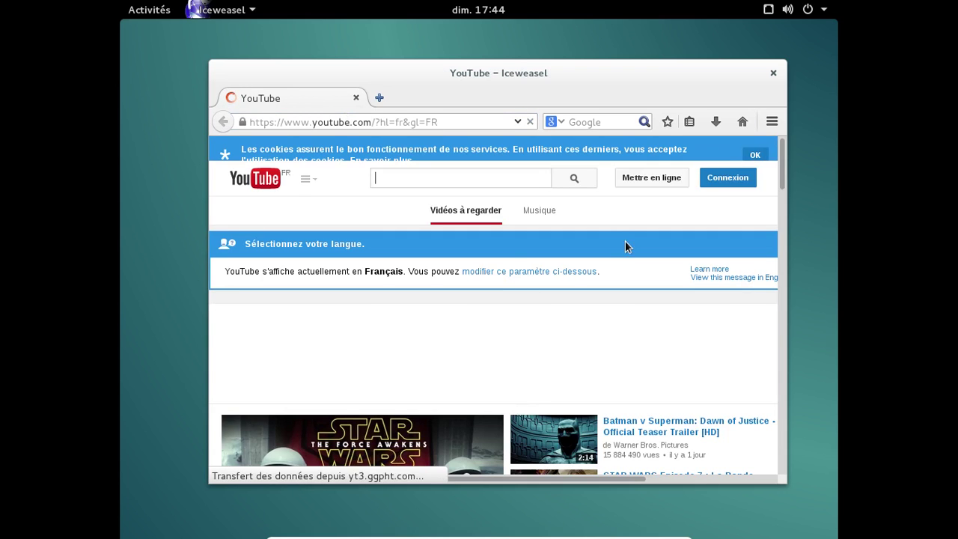
- Search YouTube for "bella os"
click(459, 183)
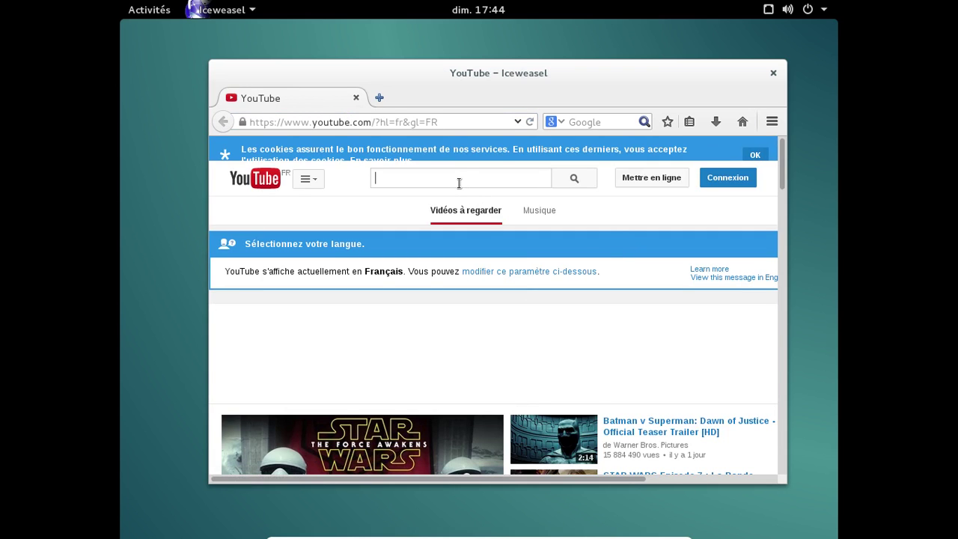
text(b)
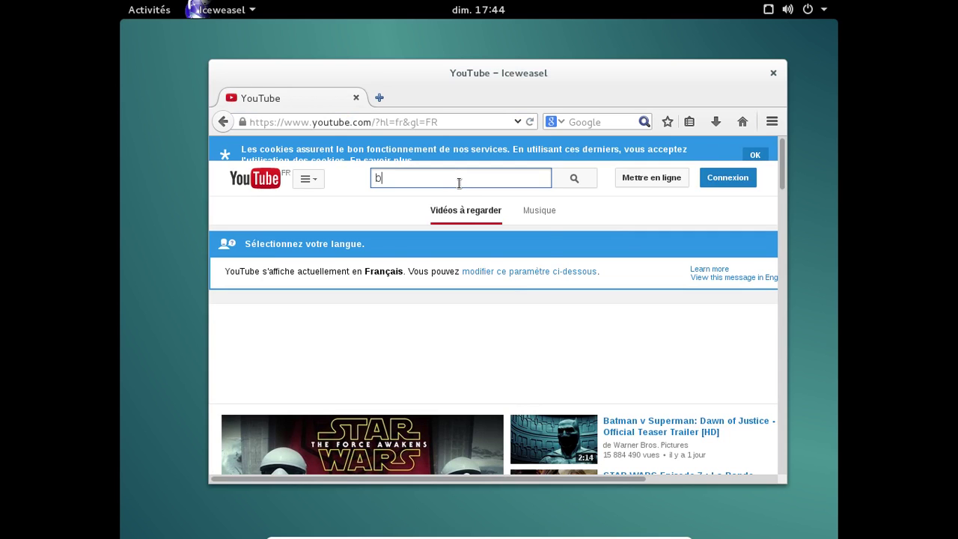
text(ellaos)
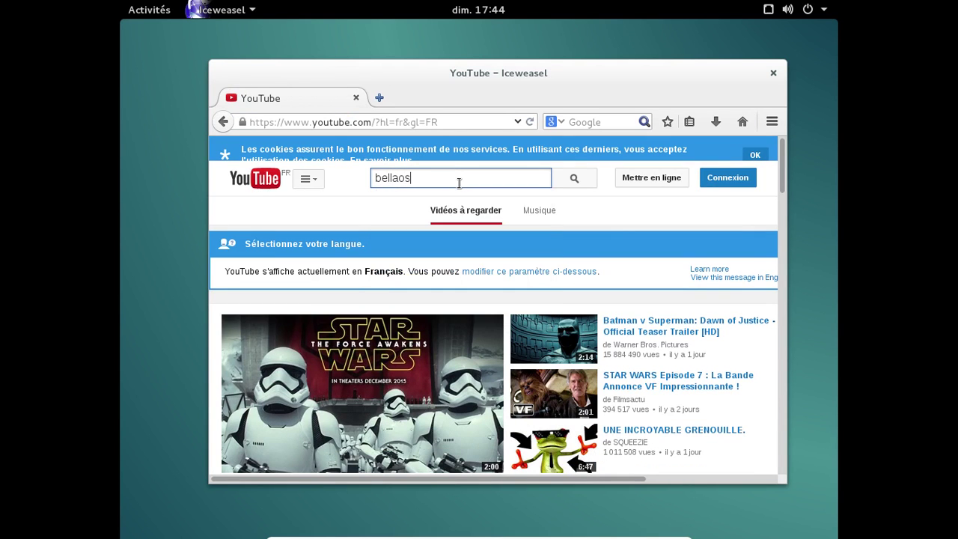
key(BackSpace)
key(BackSpace)
text(os)
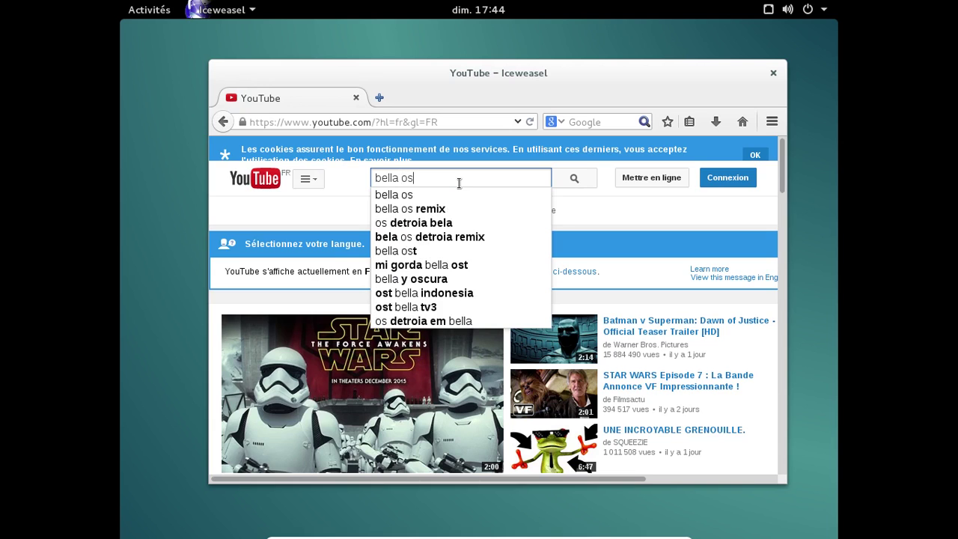
key(Return)
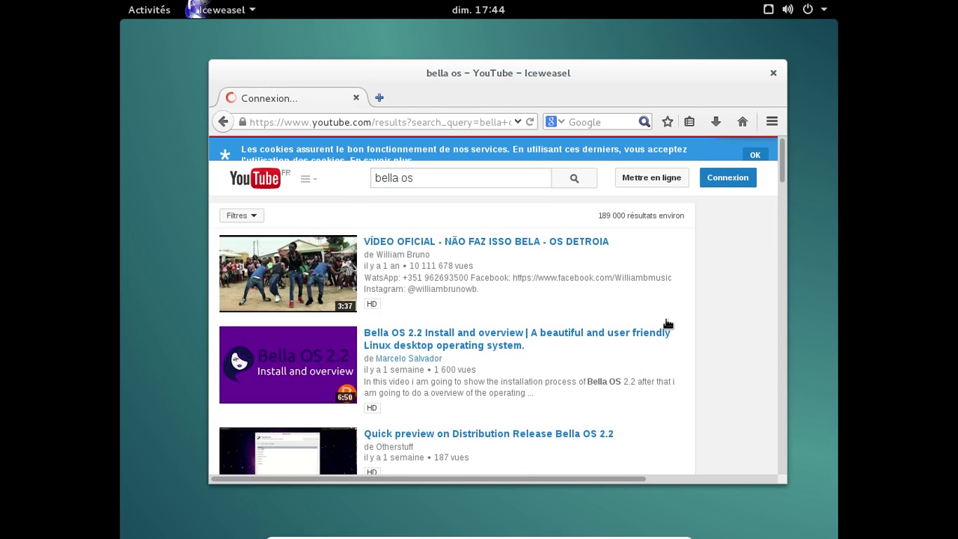
- Look through the whole first page of "bella os" video results and return to its beginning
scroll(667, 323, down, 2)
scroll(667, 324, down, 6)
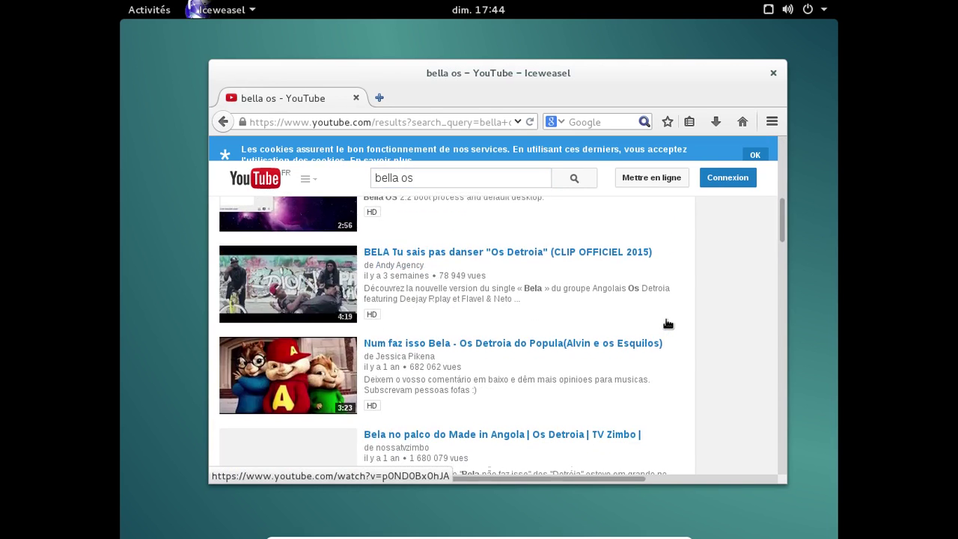
scroll(667, 323, down, 10)
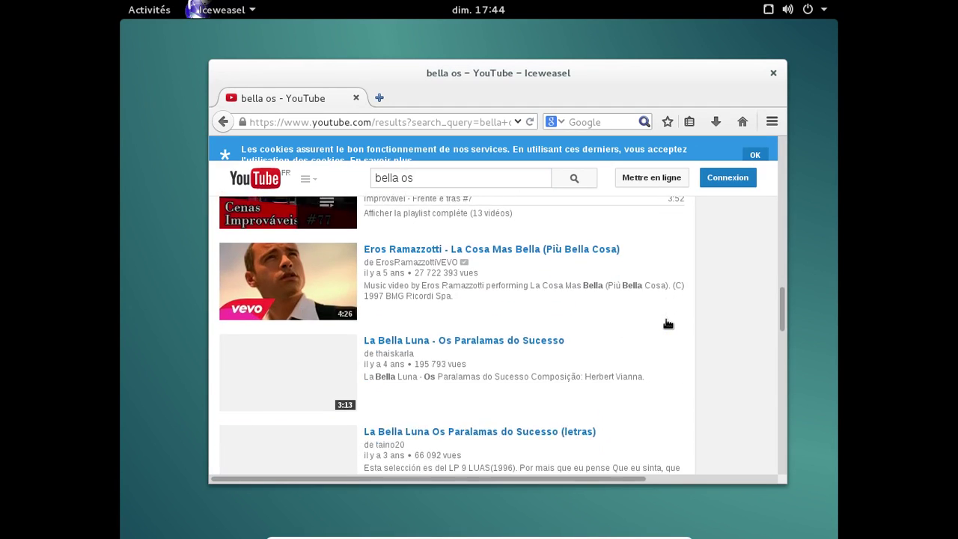
scroll(667, 324, down, 4)
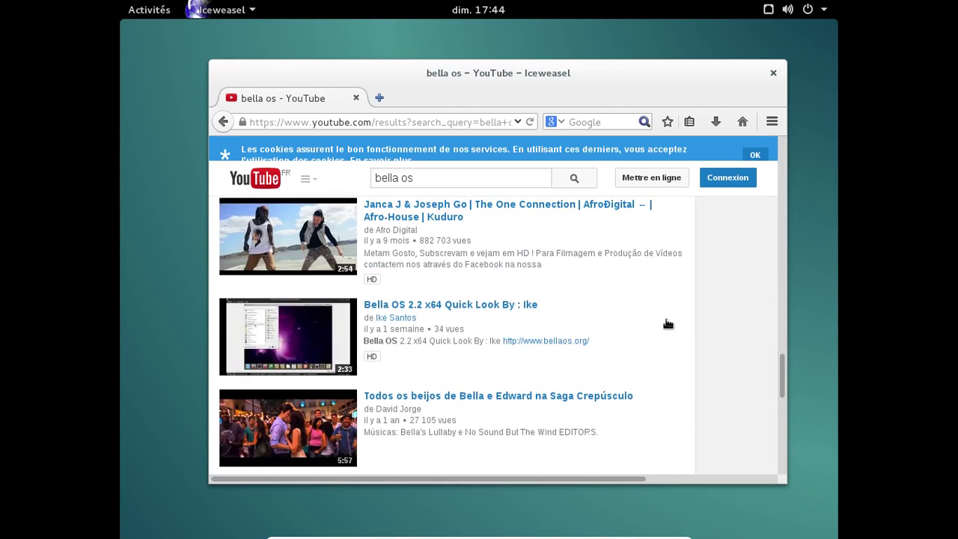
scroll(667, 323, down, 3)
scroll(667, 323, down, 5)
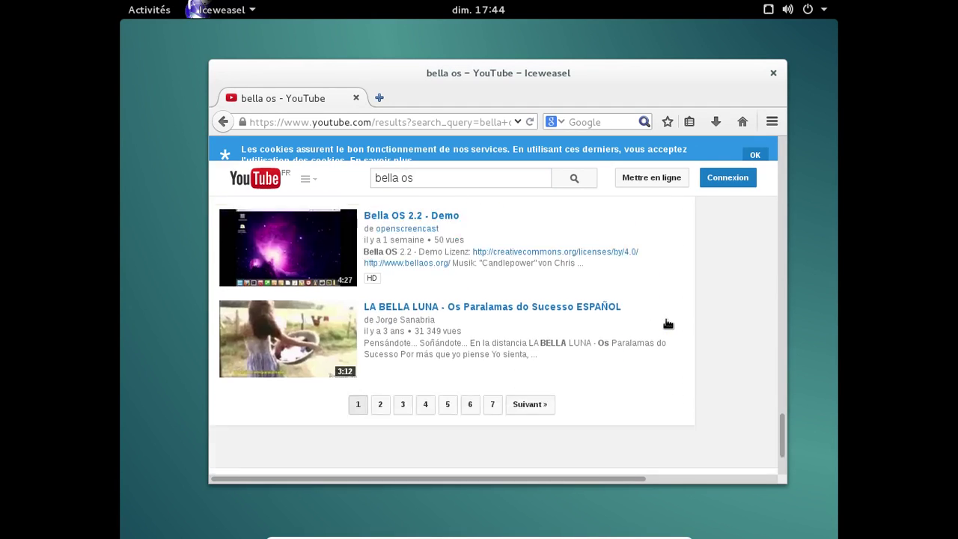
scroll(665, 324, up, 5)
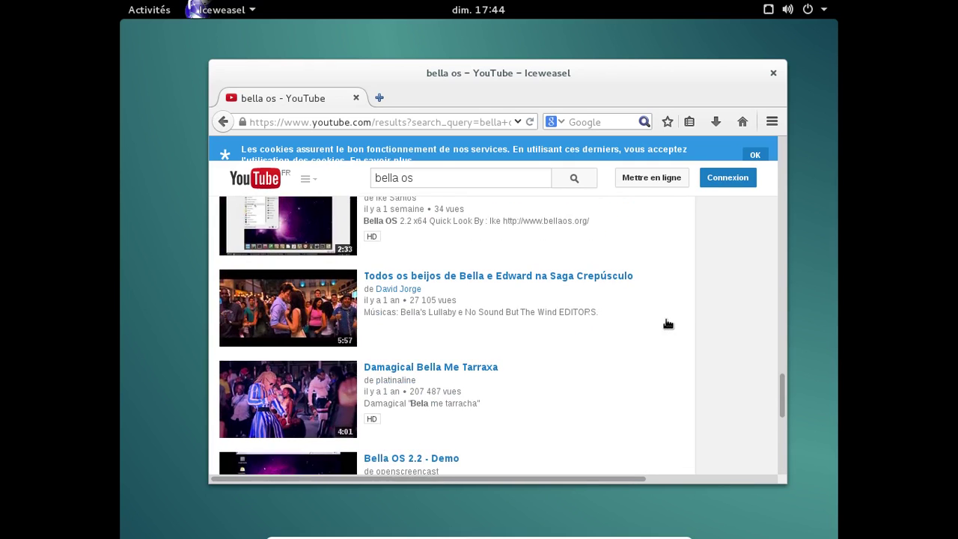
scroll(668, 324, up, 6)
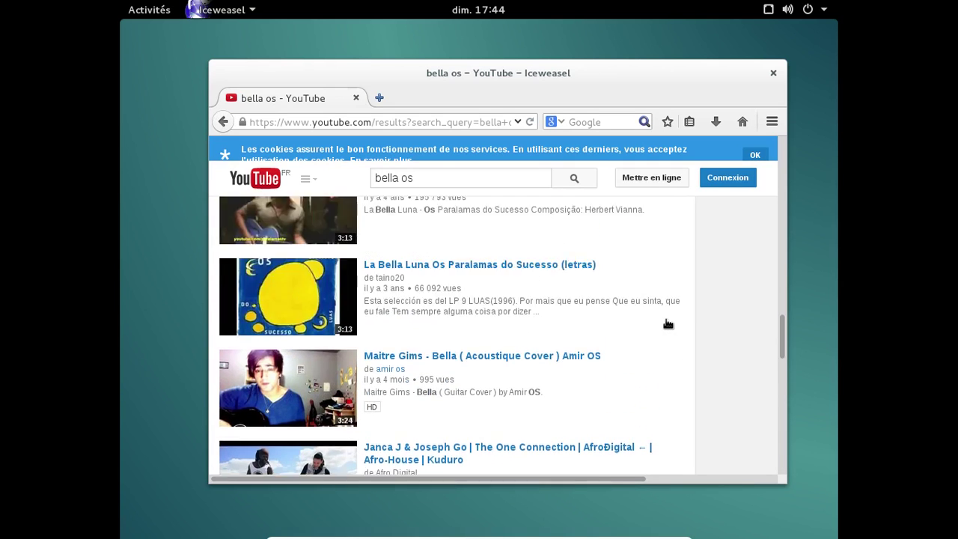
scroll(668, 323, up, 7)
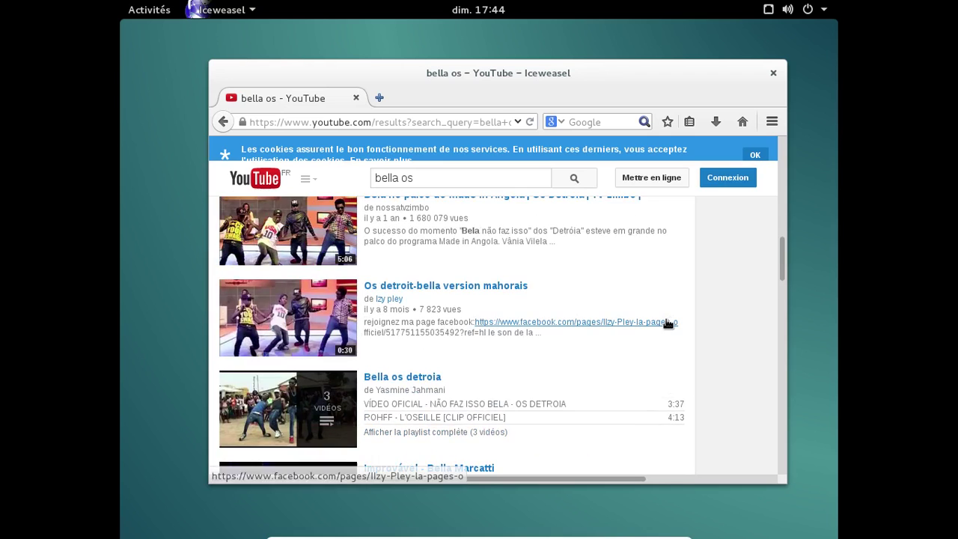
scroll(667, 323, up, 4)
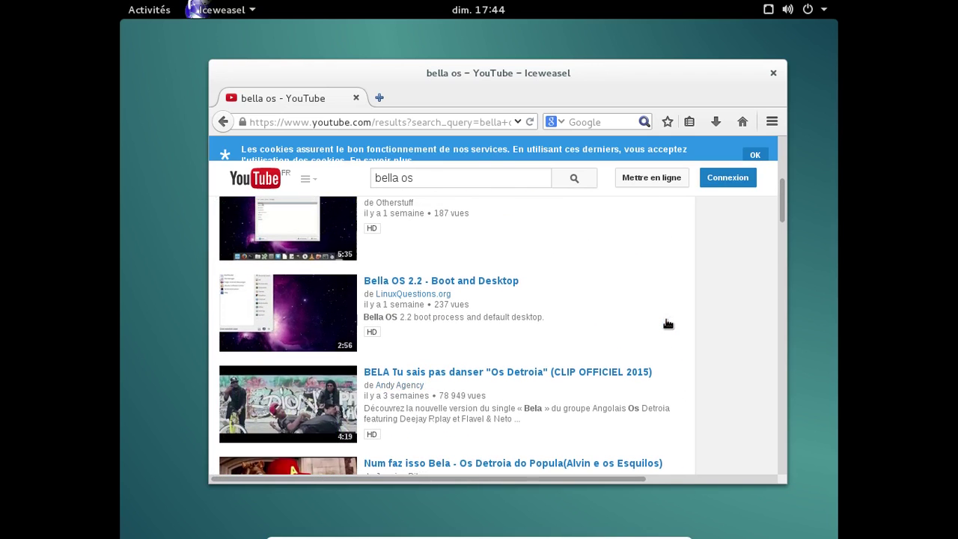
scroll(667, 323, up, 5)
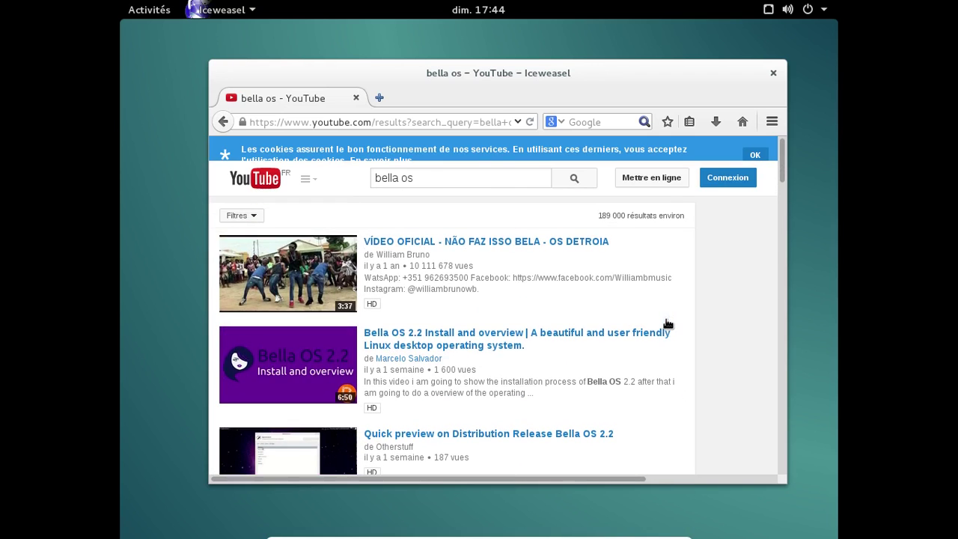
- Add the video creator's full name to the "bella os" YouTube search and look through the results down to the related channel
click(459, 179)
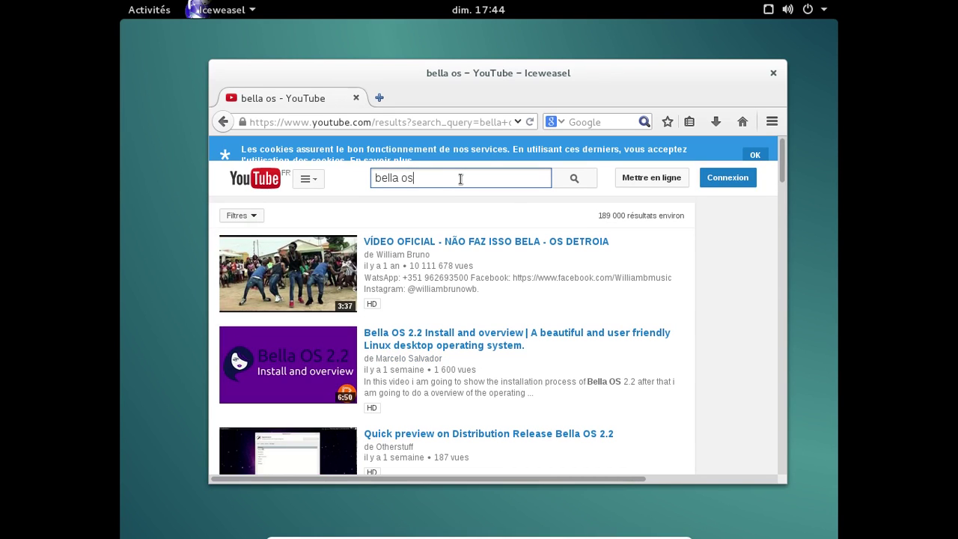
text(frederic bezies)
key(Return)
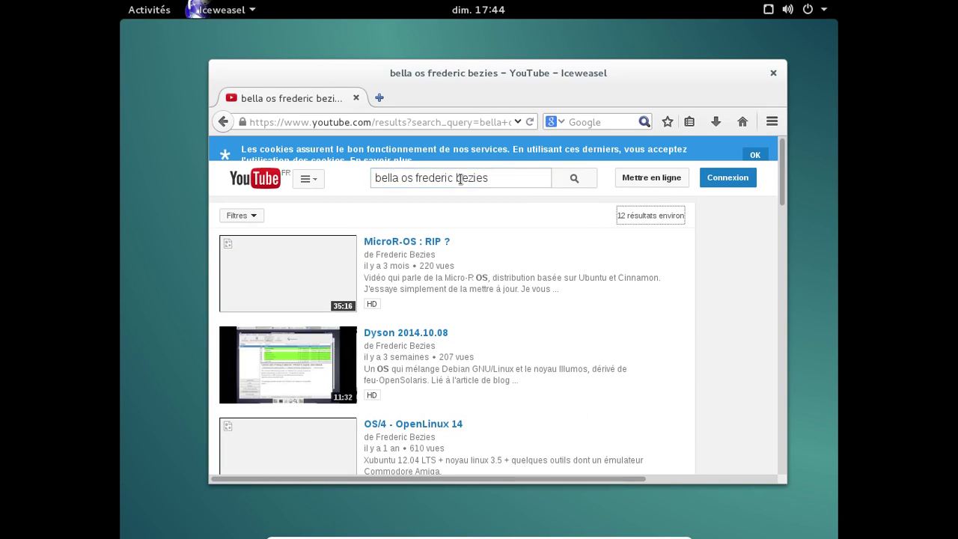
scroll(556, 288, down, 5)
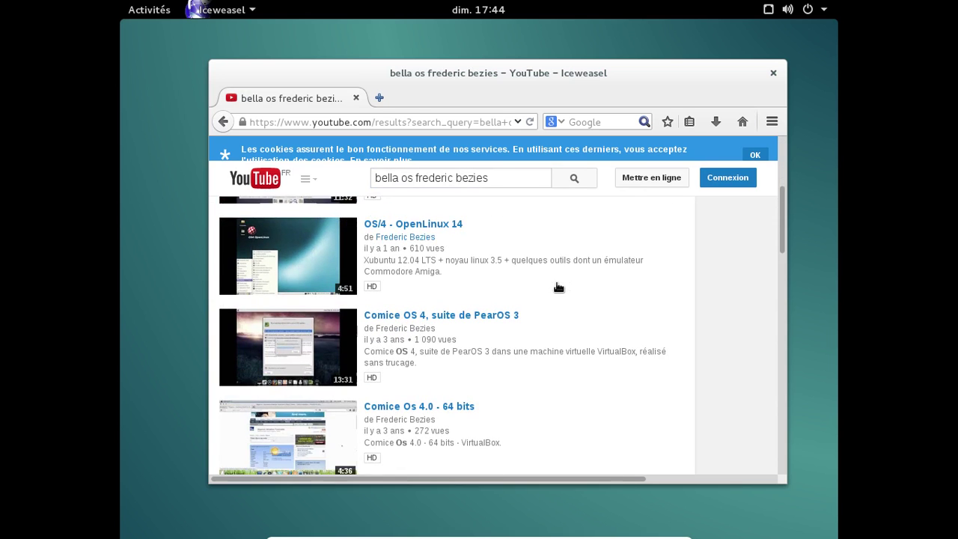
scroll(557, 286, down, 5)
scroll(557, 286, down, 4)
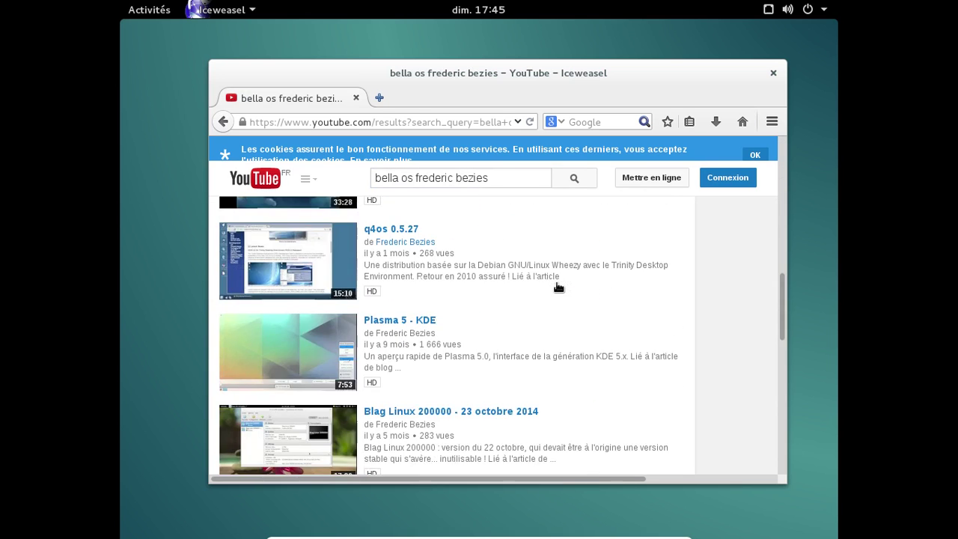
scroll(558, 286, down, 7)
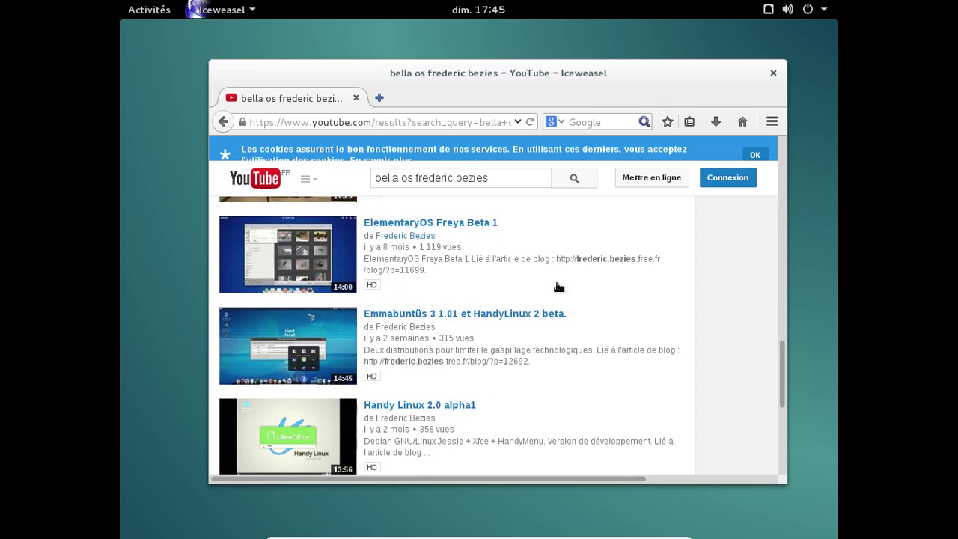
scroll(557, 285, down, 4)
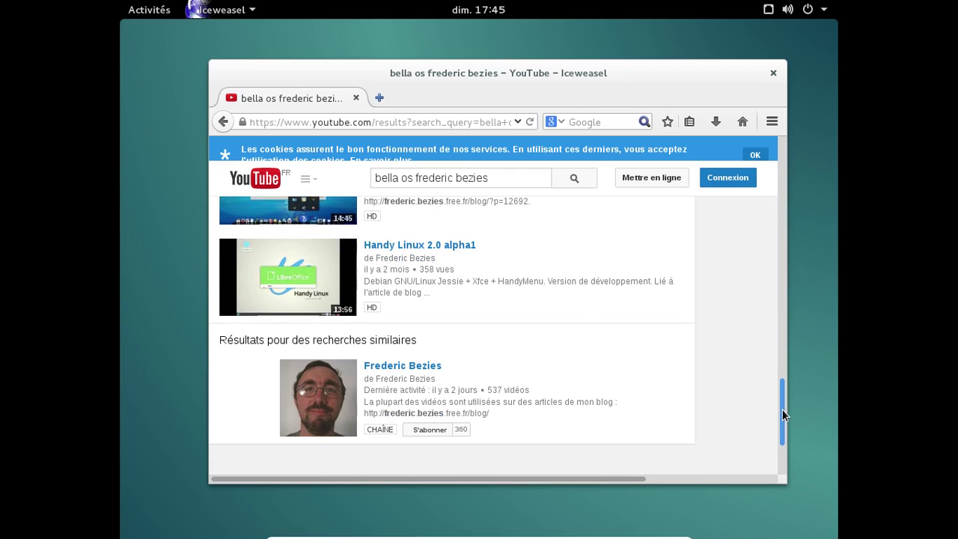
- Open the creator's channel from the related results and start its BellaOS 2 2 video
click(405, 366)
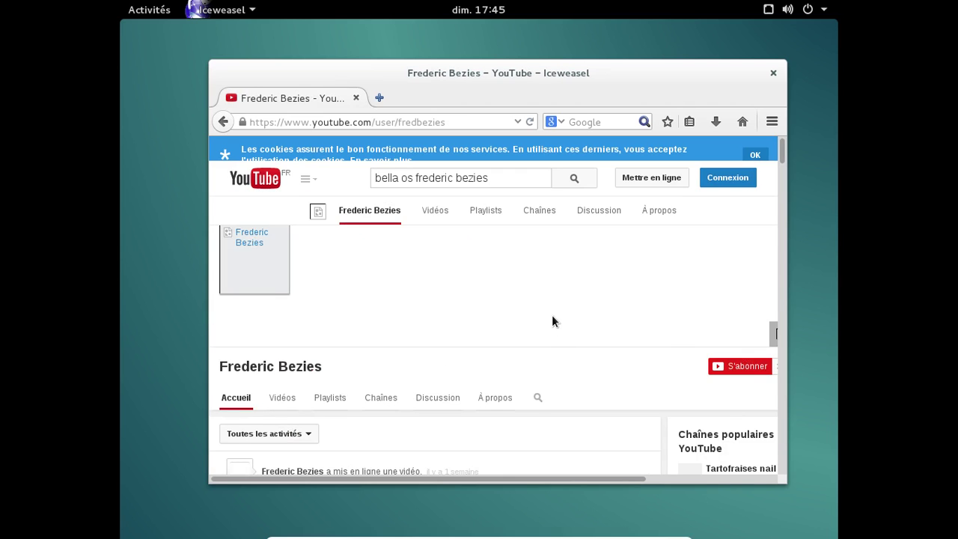
scroll(551, 314, down, 4)
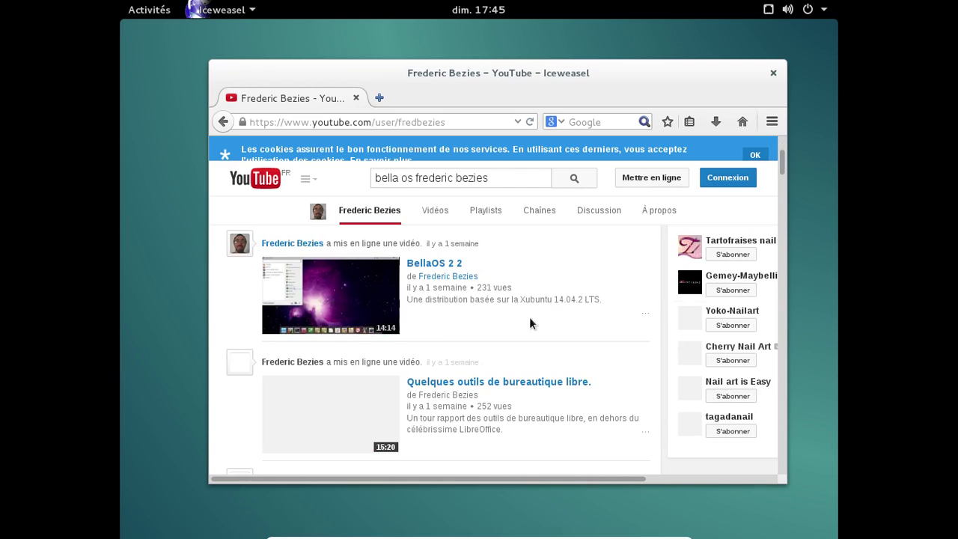
click(340, 295)
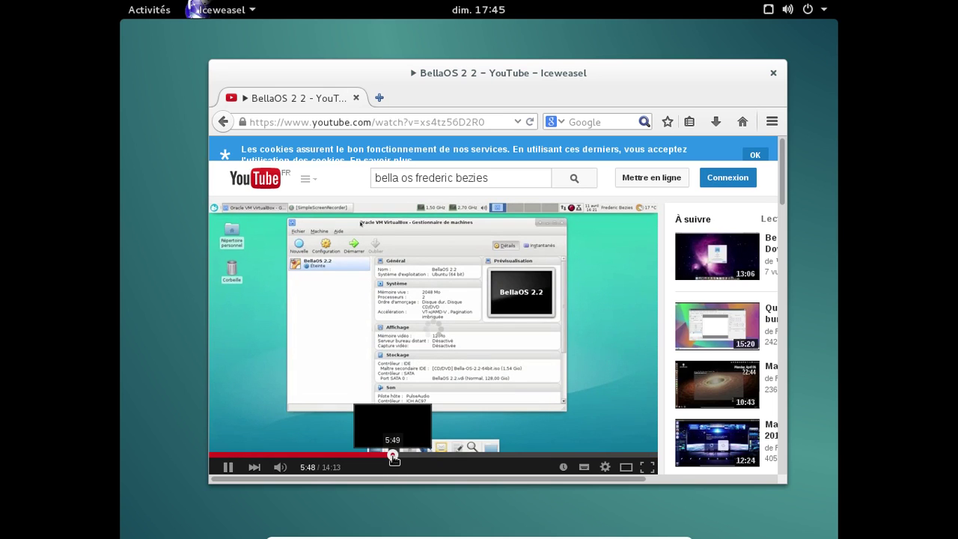
- Skip the BellaOS 2 2 video to about 5:49, pause it and close Iceweasel
click(393, 455)
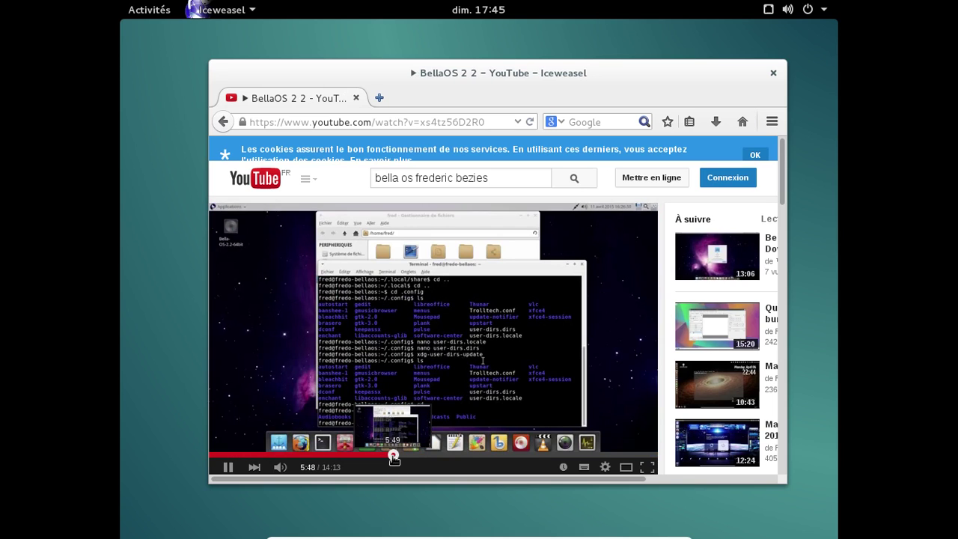
click(229, 467)
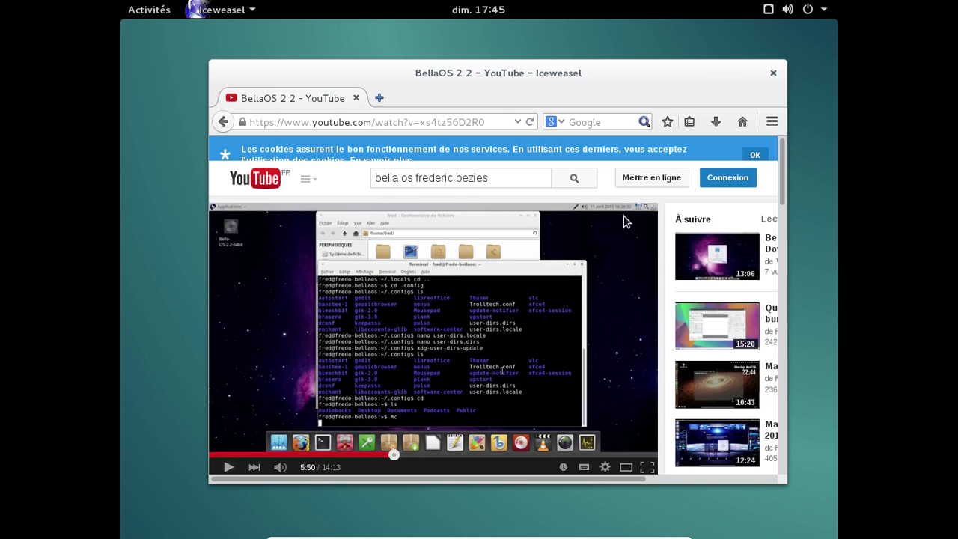
click(773, 72)
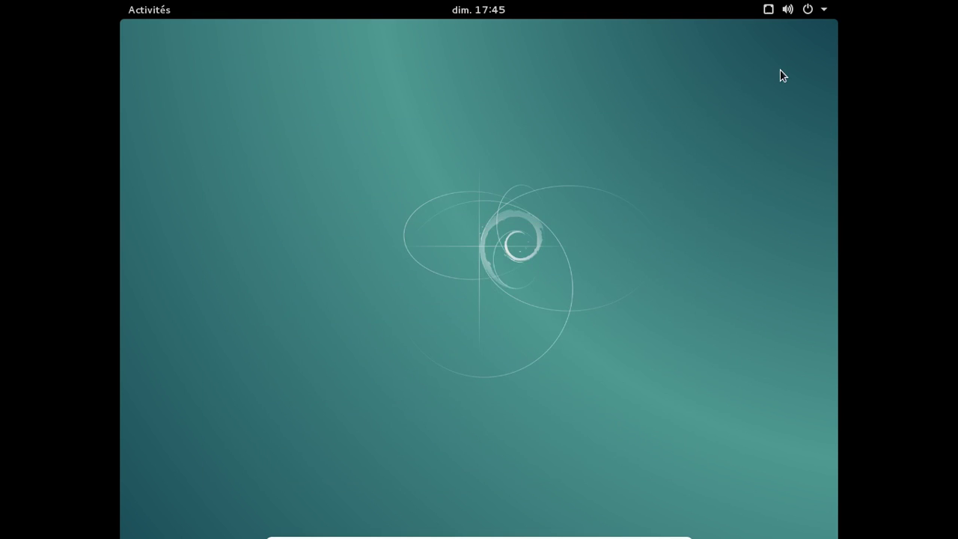
- Look through the first three pages of installed applications and launch the Paquets software manager
click(168, 8)
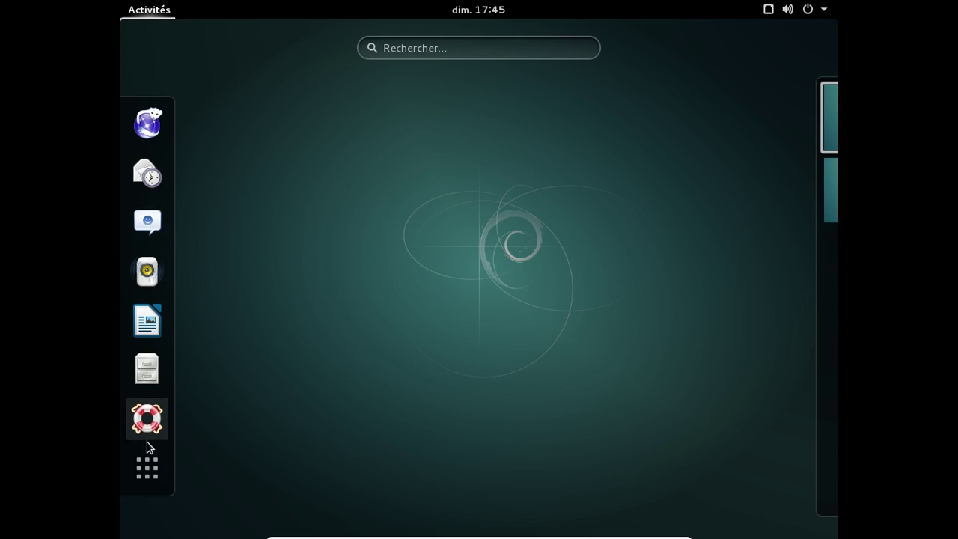
click(149, 461)
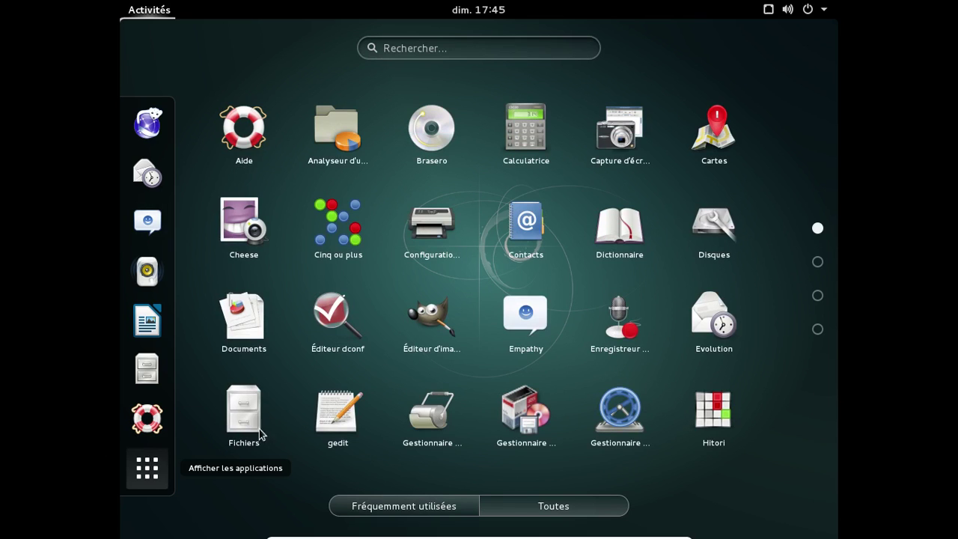
click(818, 261)
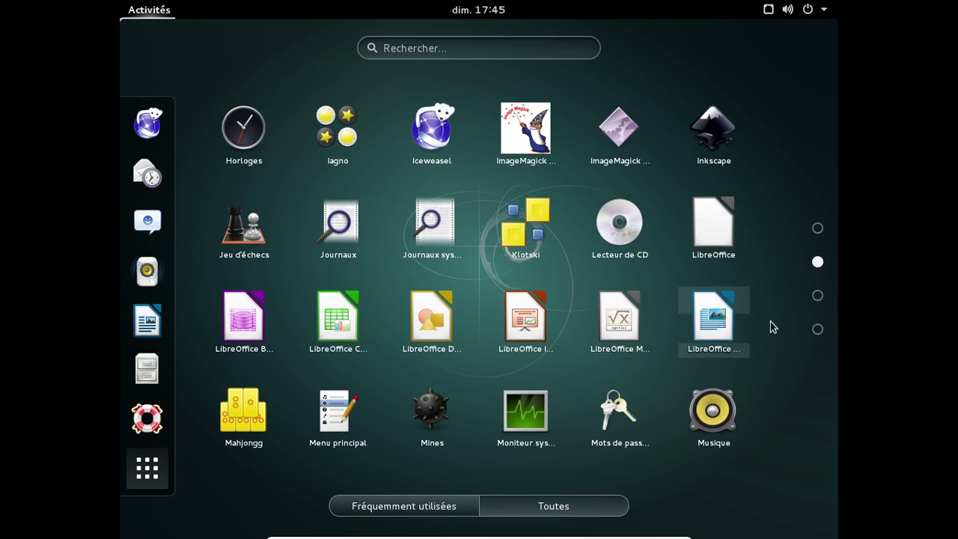
click(817, 297)
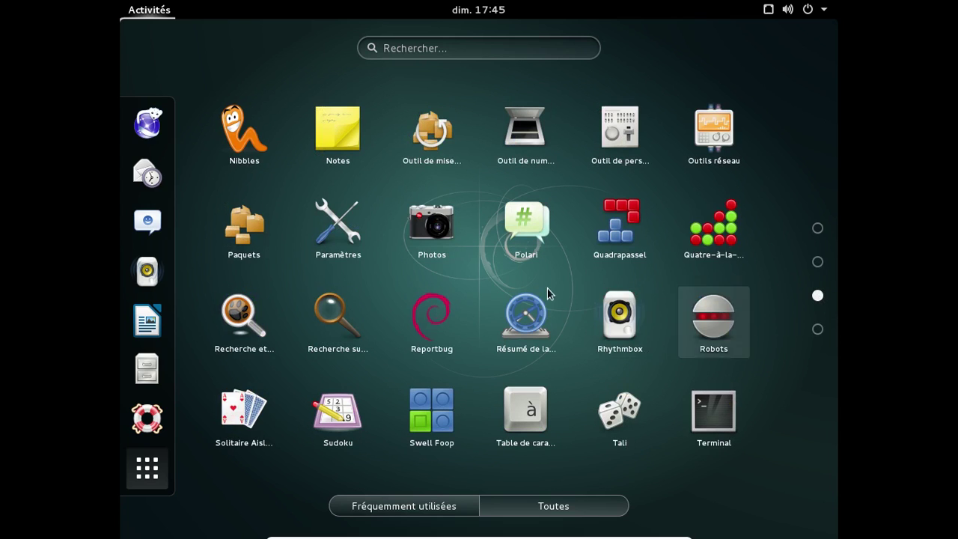
click(268, 224)
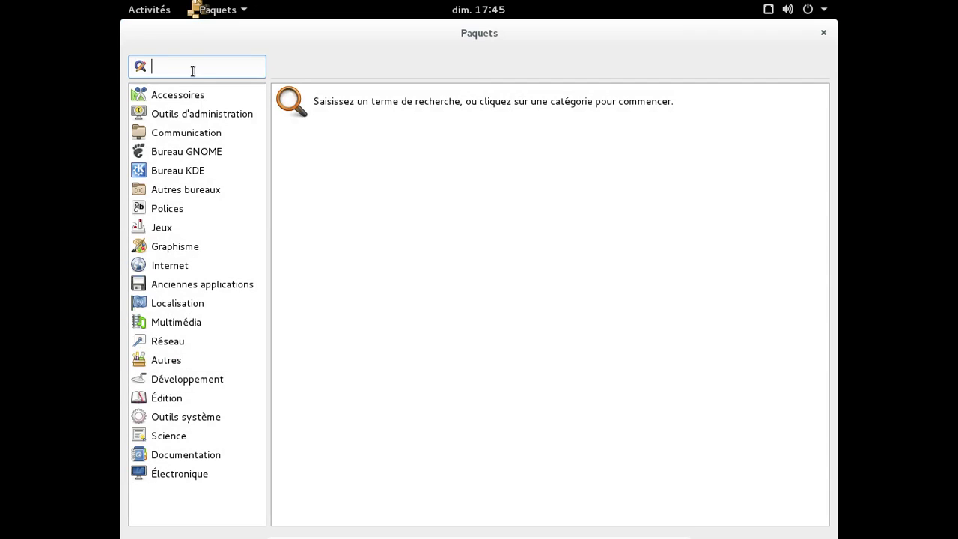
- Search for vlc and install the vlc-2.2.0~rc2-2 media player package, authorising it with the administrator password
text(vlc)
key(Return)
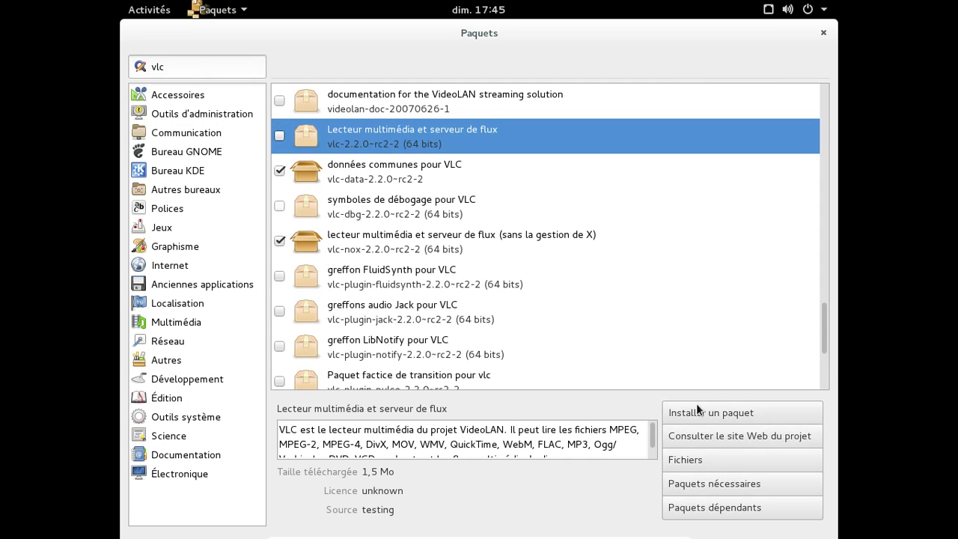
click(720, 411)
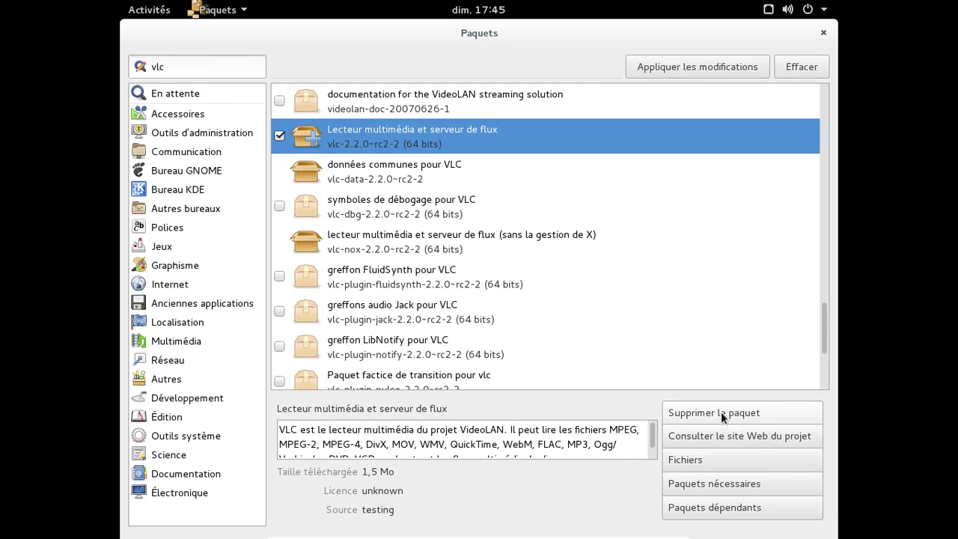
click(720, 67)
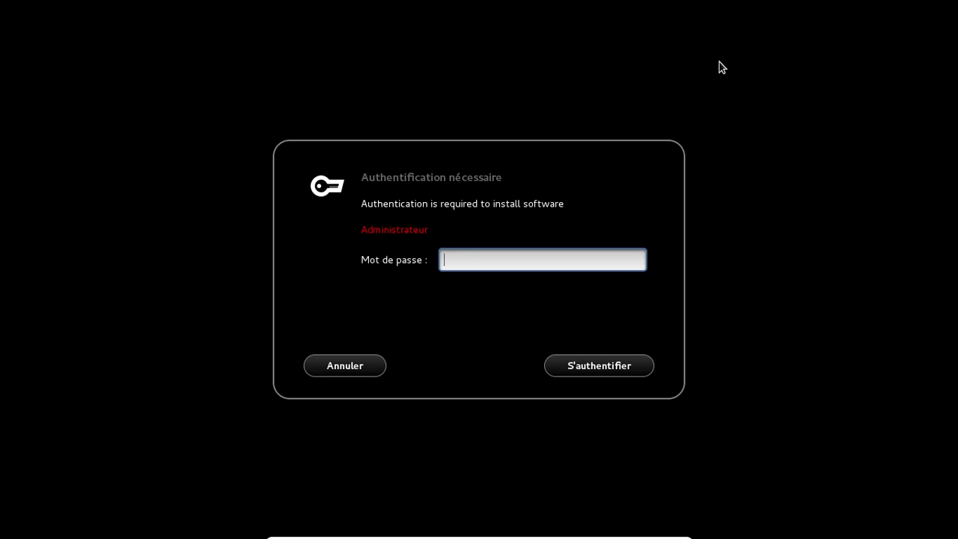
text(*******)
key(Return)
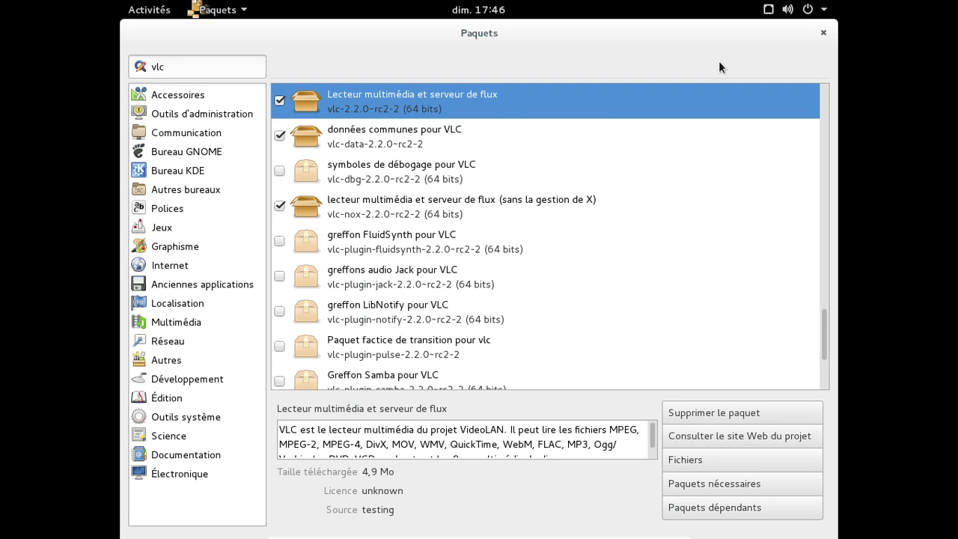
- Replace the vlc package search with a search for icedove
click(210, 69)
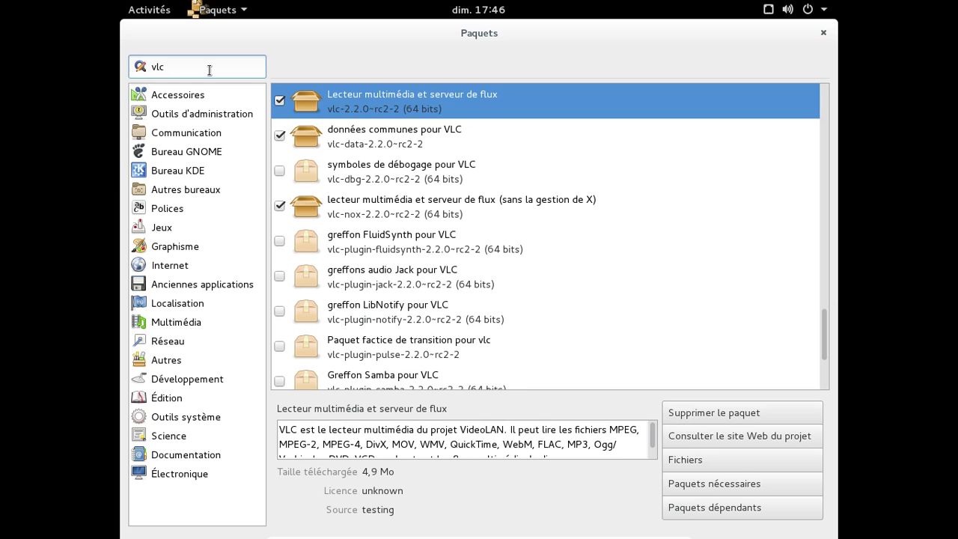
key(BackSpace)
key(BackSpace)
key(BackSpace)
text(icedove)
key(Return)
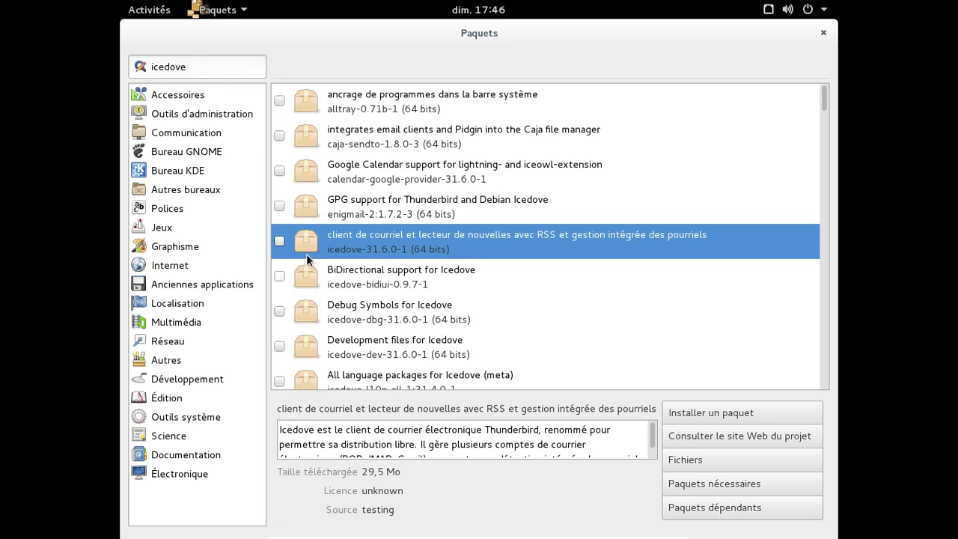
- Install icedove-31.6.0-1 together with its French language package icedove-l10n-fr, and close Paquets
click(280, 240)
scroll(588, 262, down, 10)
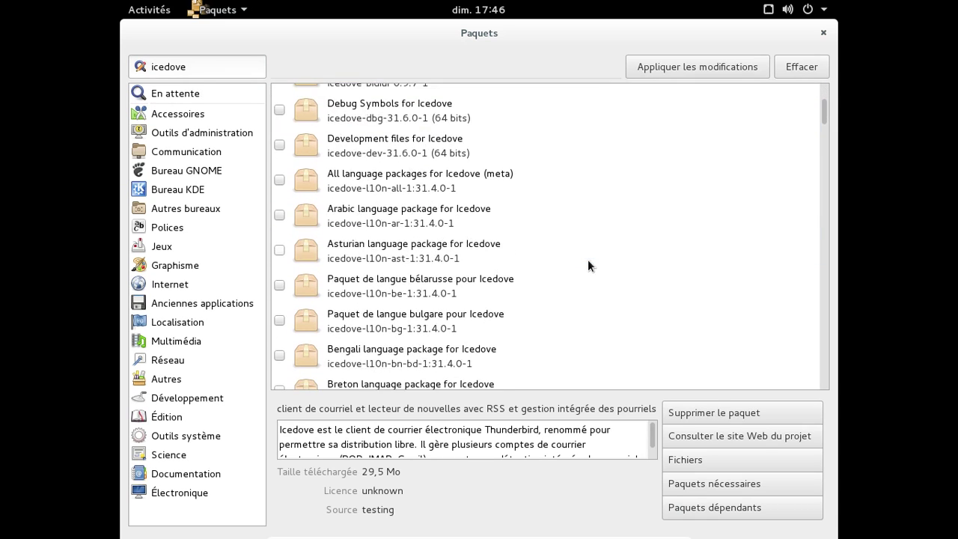
scroll(589, 259, down, 5)
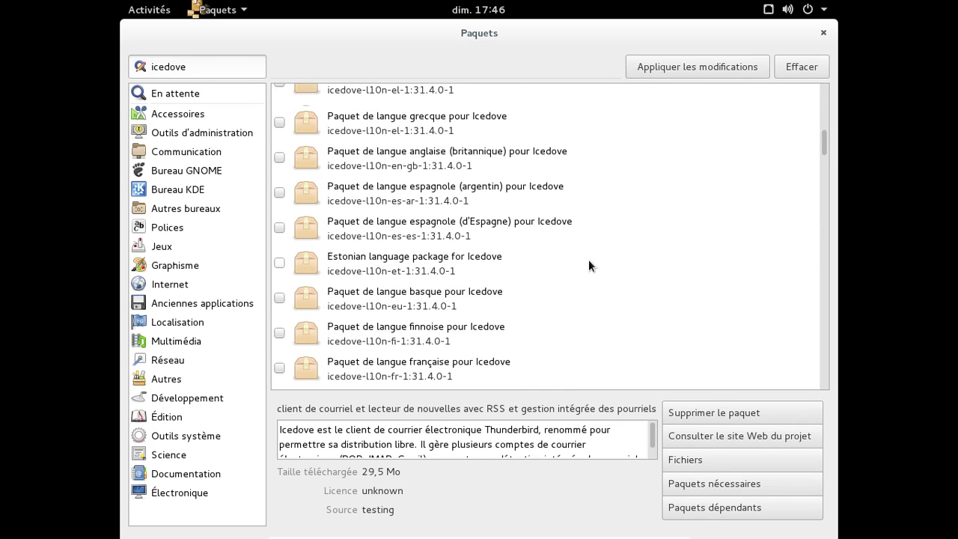
click(280, 287)
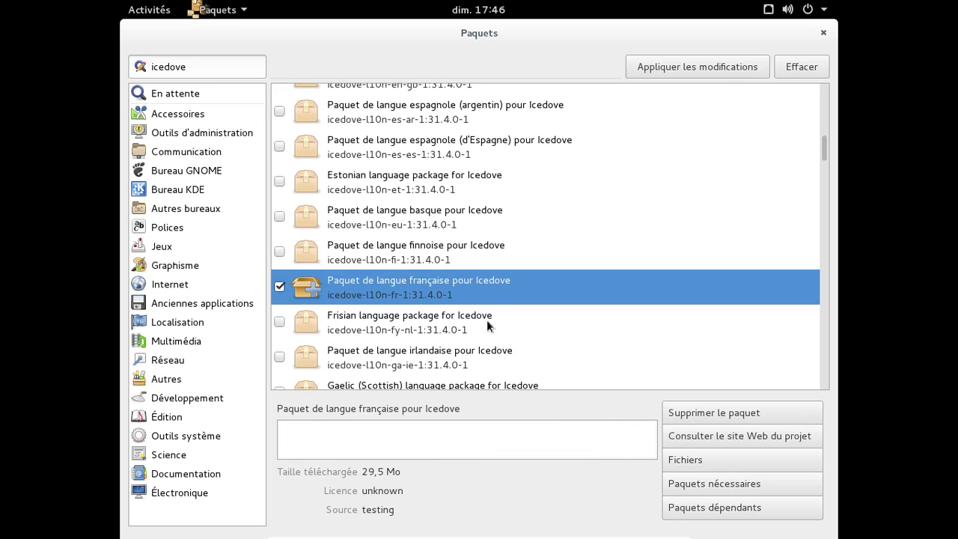
click(693, 67)
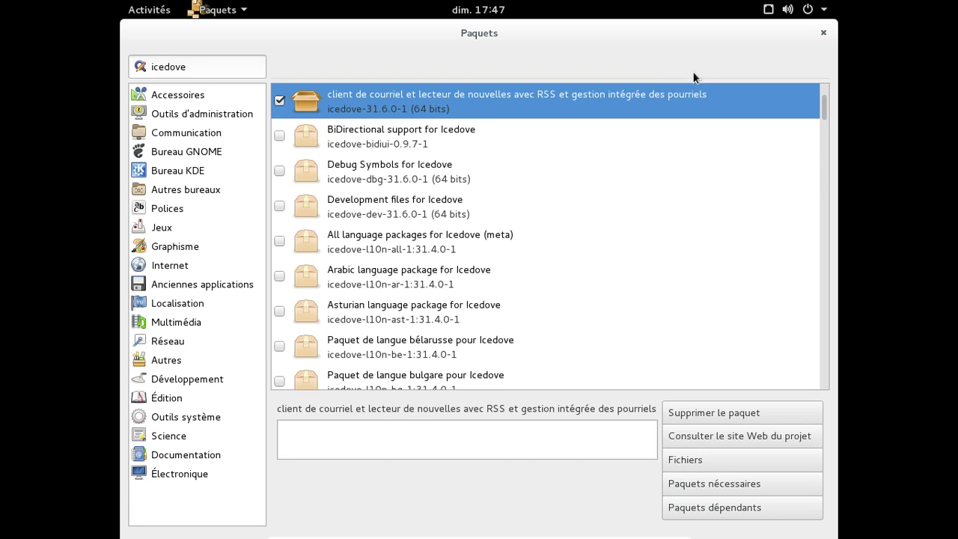
click(824, 34)
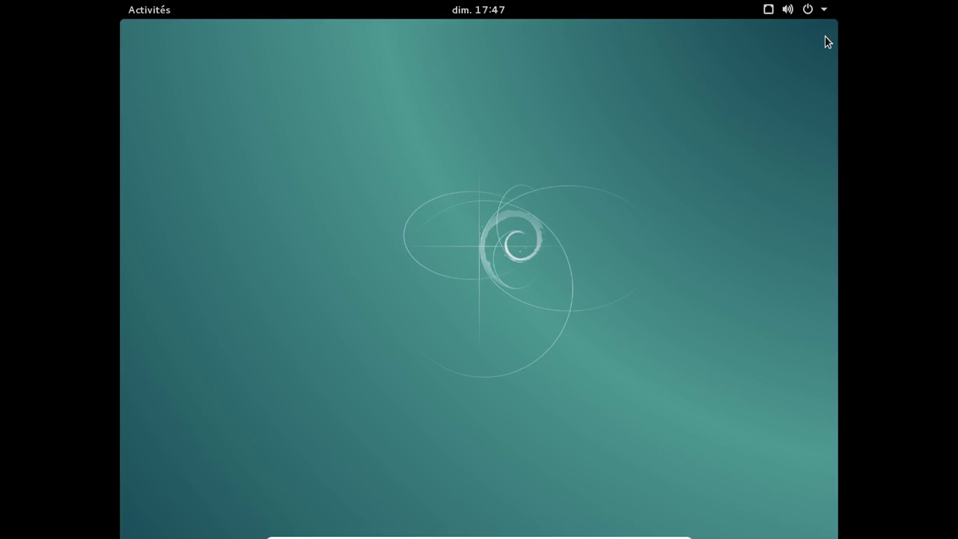
- Find the Synaptic package manager by searching for "syn", launch it with the administrator password and dismiss its quick introduction
click(144, 15)
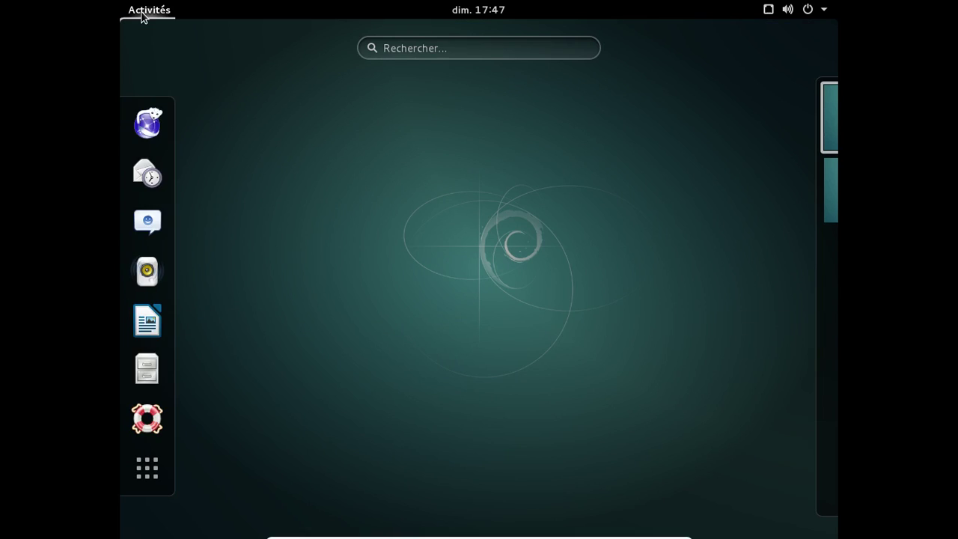
click(420, 49)
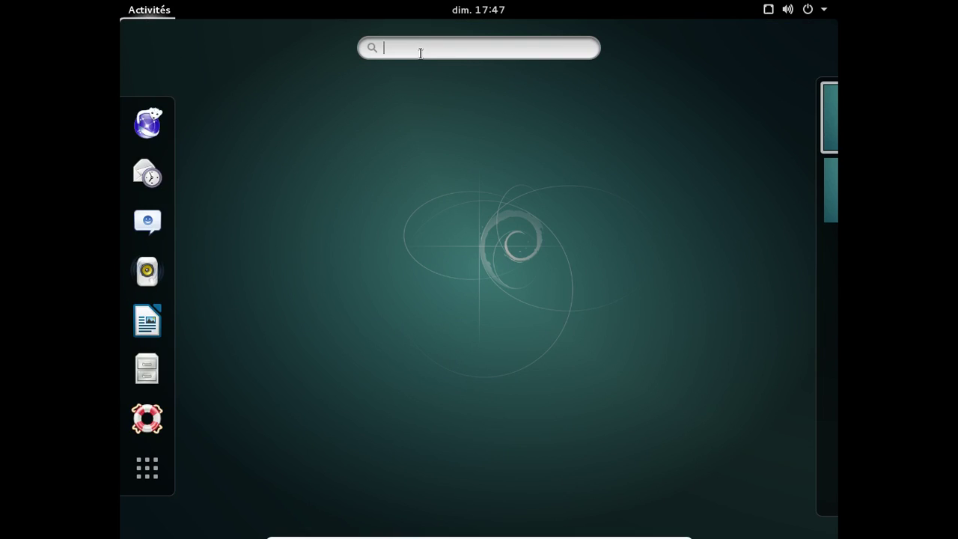
text(syn)
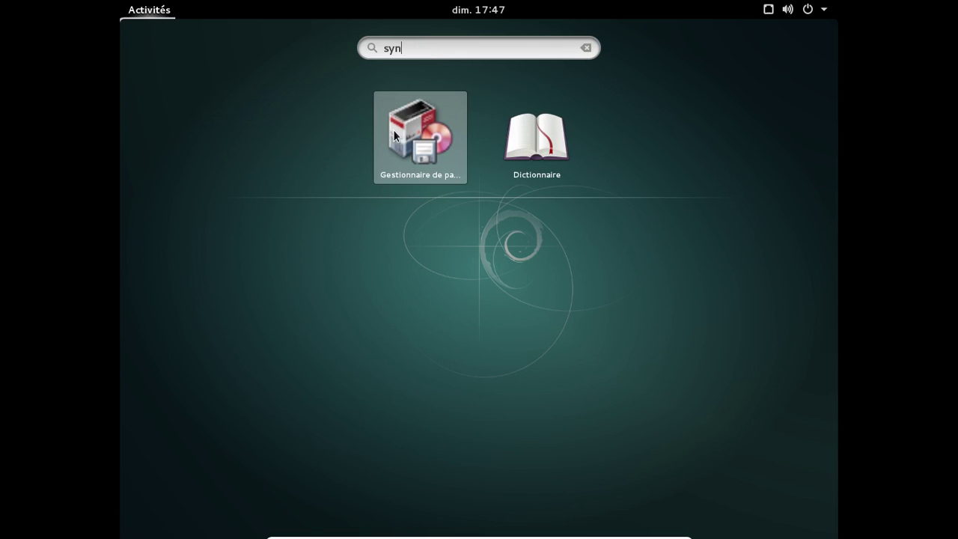
click(402, 131)
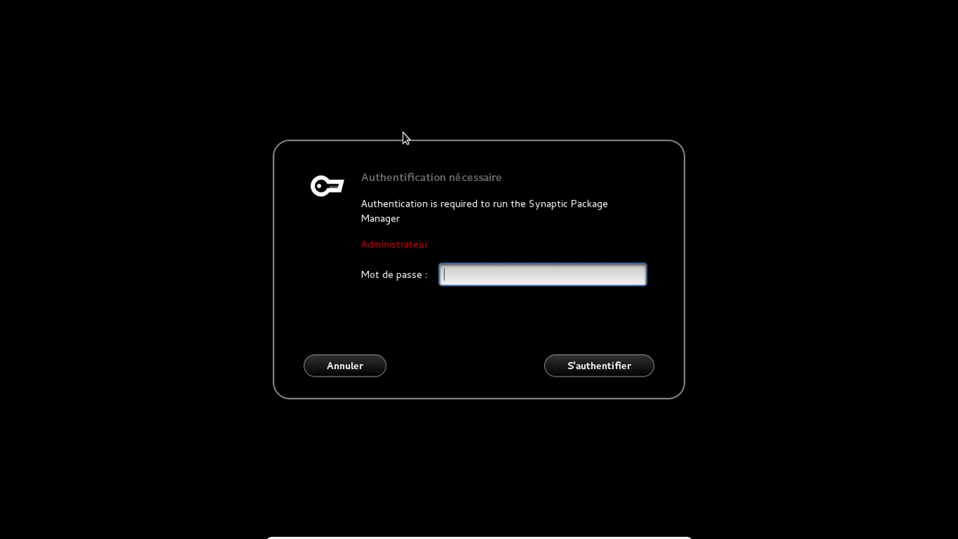
text(********)
key(Return)
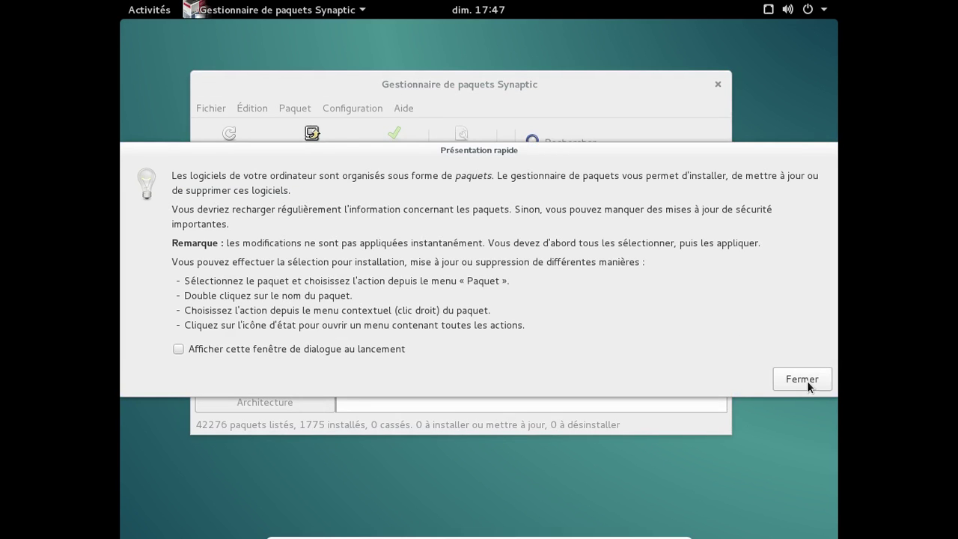
click(808, 384)
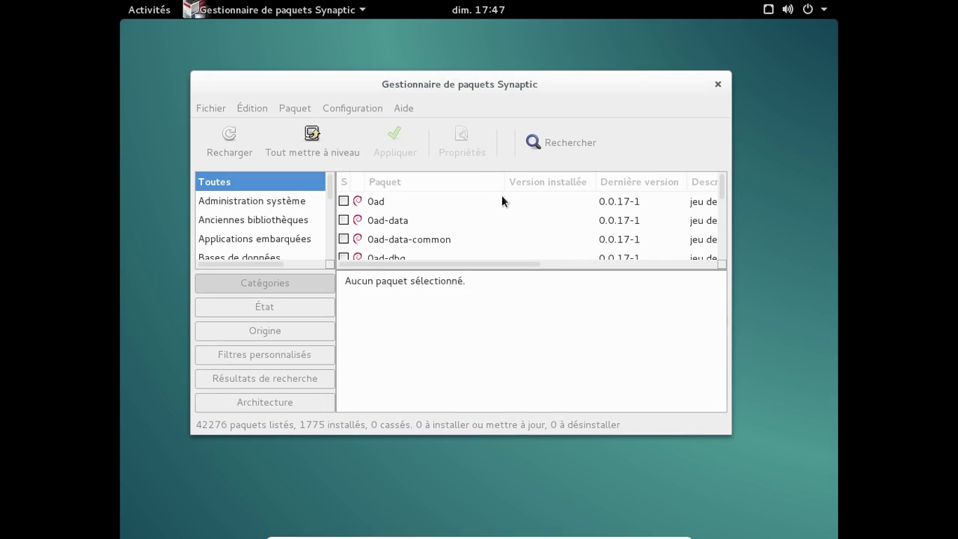
- Maximise the Synaptic package manager window
click(410, 108)
click(451, 187)
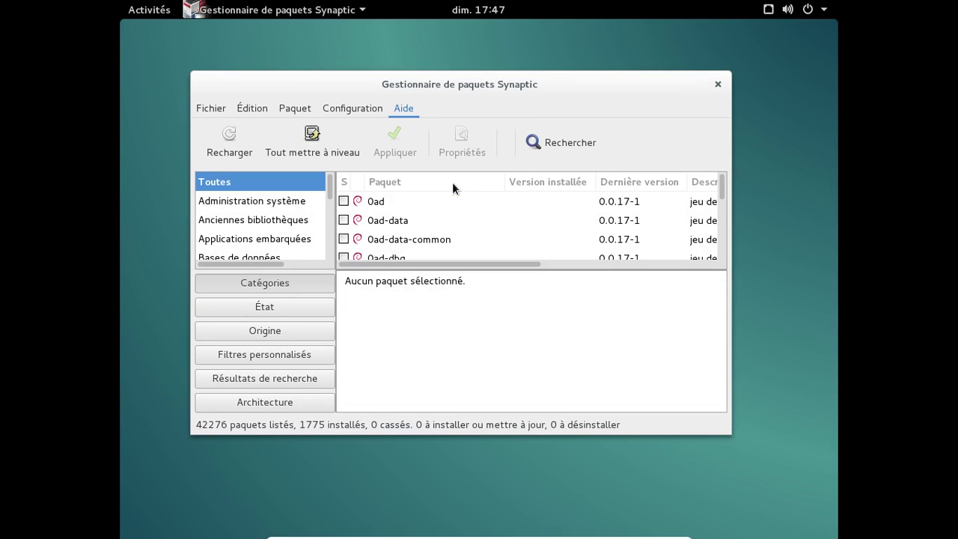
click(733, 392)
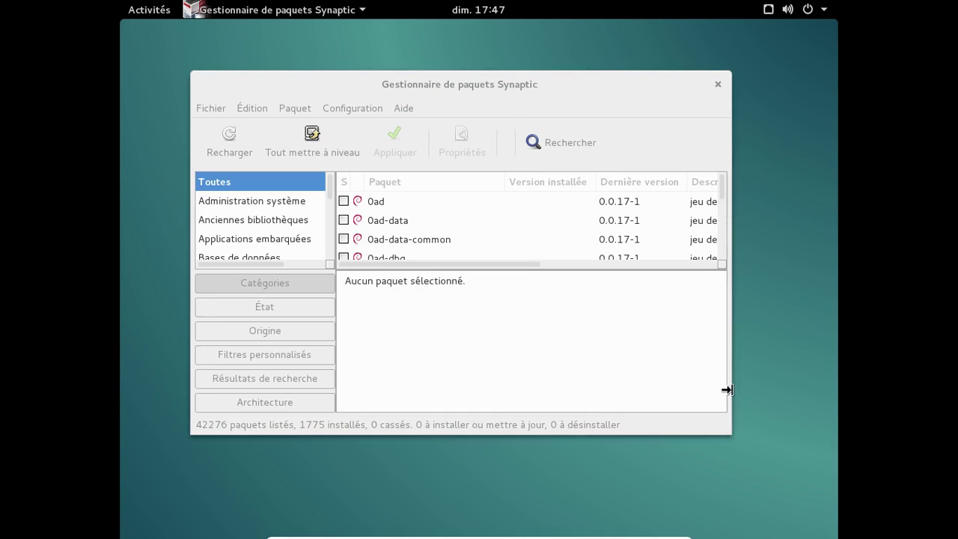
double_click(502, 84)
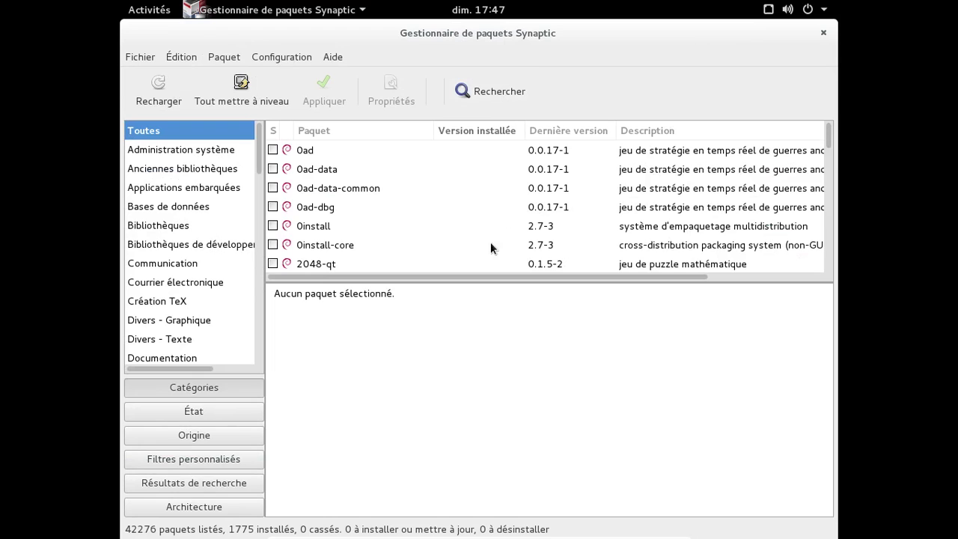
- Review the configured package repositories in Synaptic, including the ftp.fr.debian.org jessie main binary entry, and close the list without changes
click(187, 59)
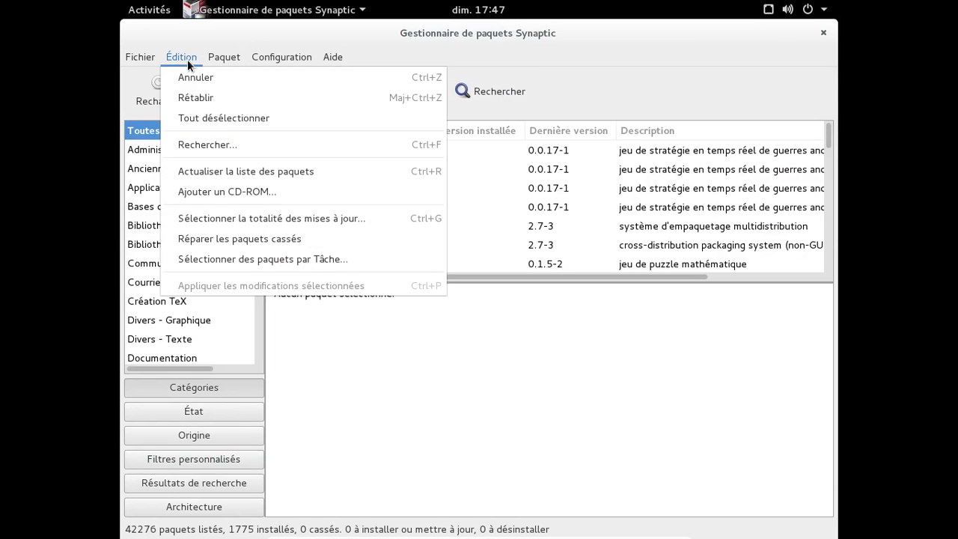
mouse_move(280, 57)
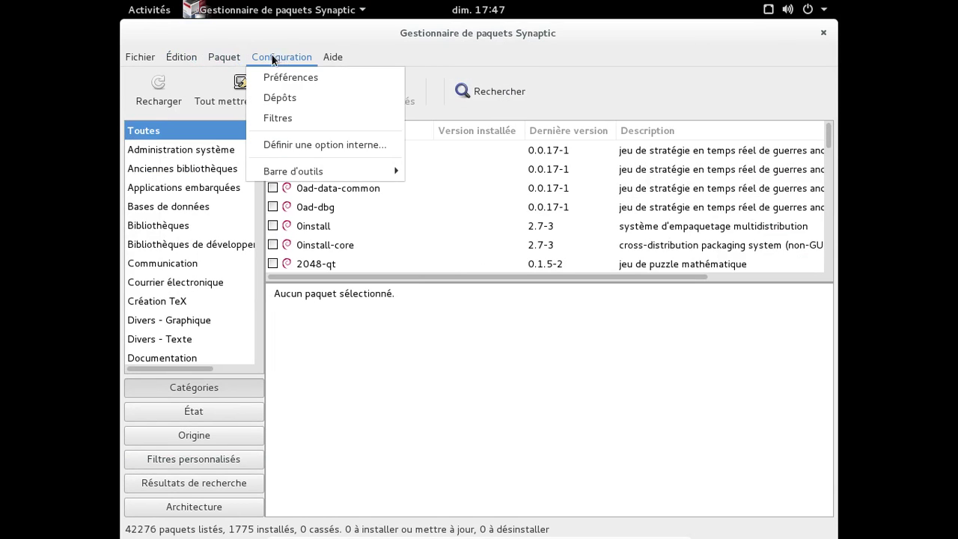
click(284, 96)
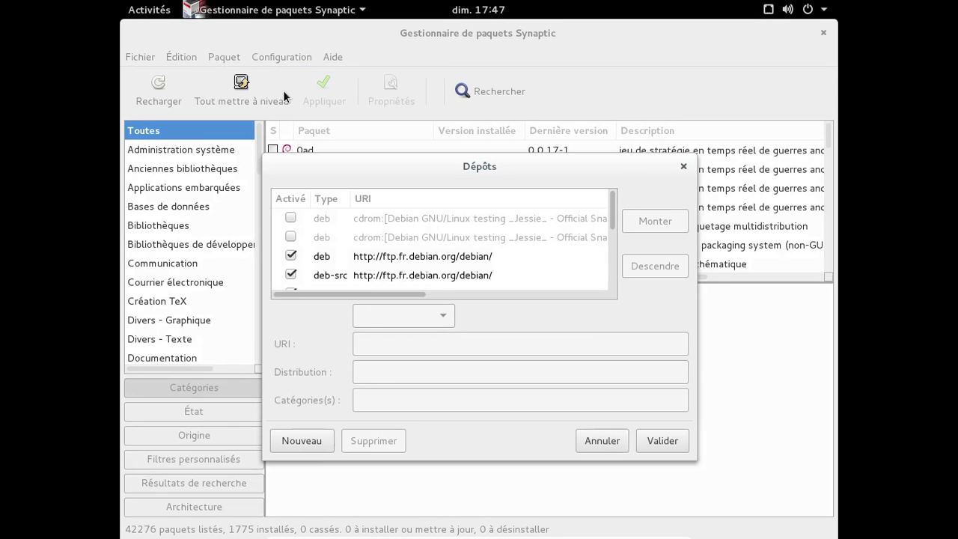
click(510, 256)
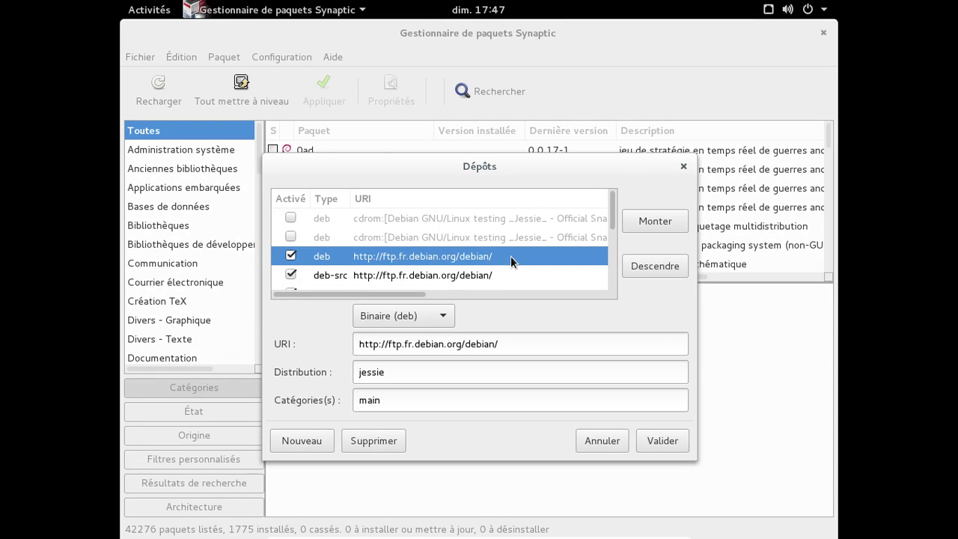
scroll(516, 247, down, 4)
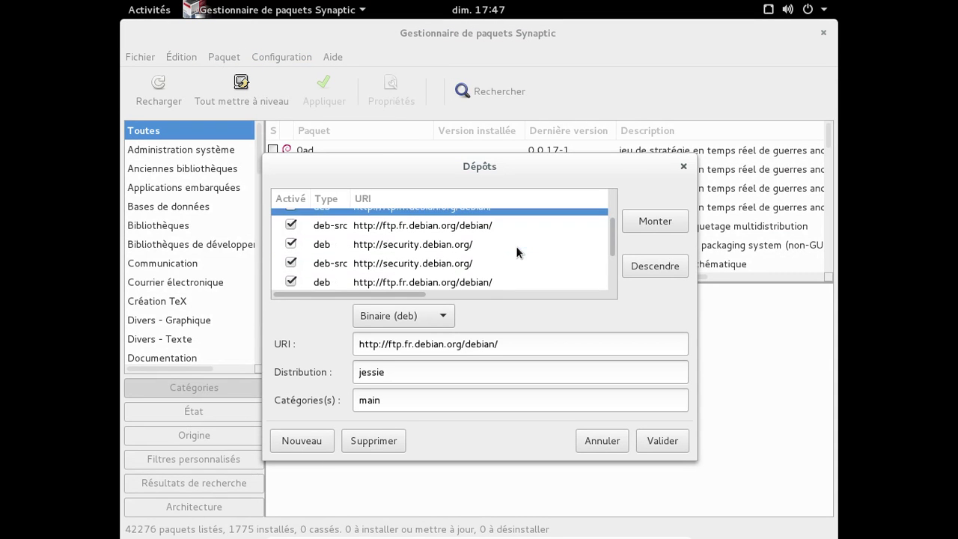
scroll(516, 252, down, 2)
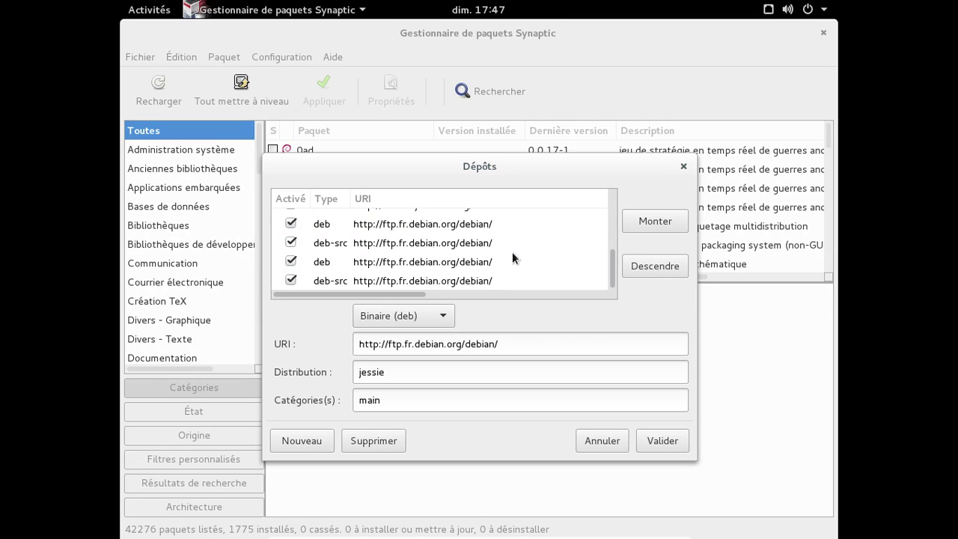
click(683, 166)
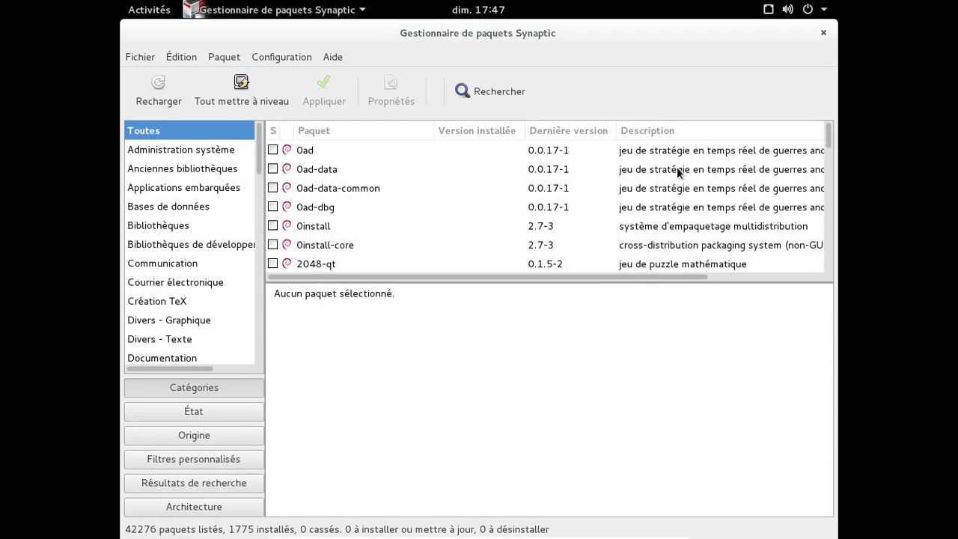
- Browse Synaptic's packages by state, including the manually installed ones, by origin and by category, and close Synaptic
click(234, 415)
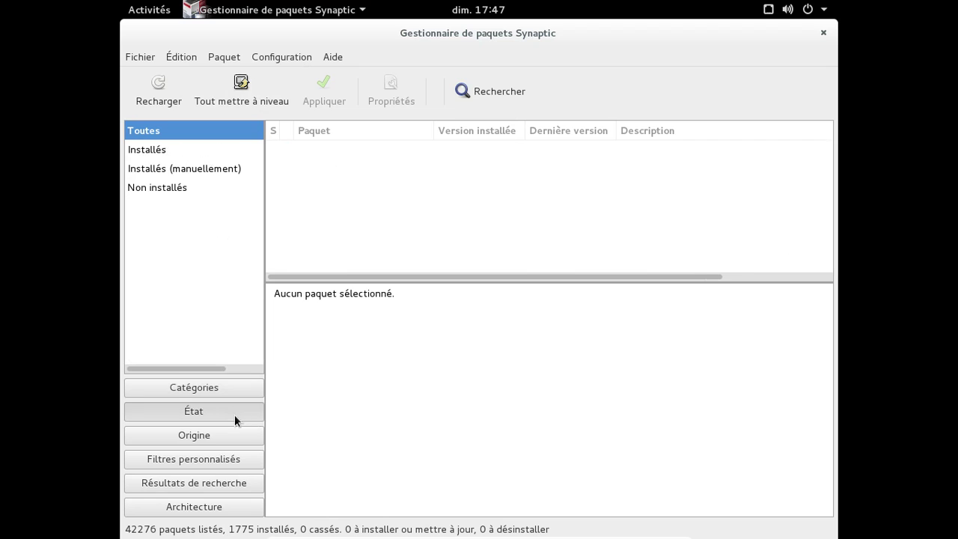
click(203, 186)
click(200, 169)
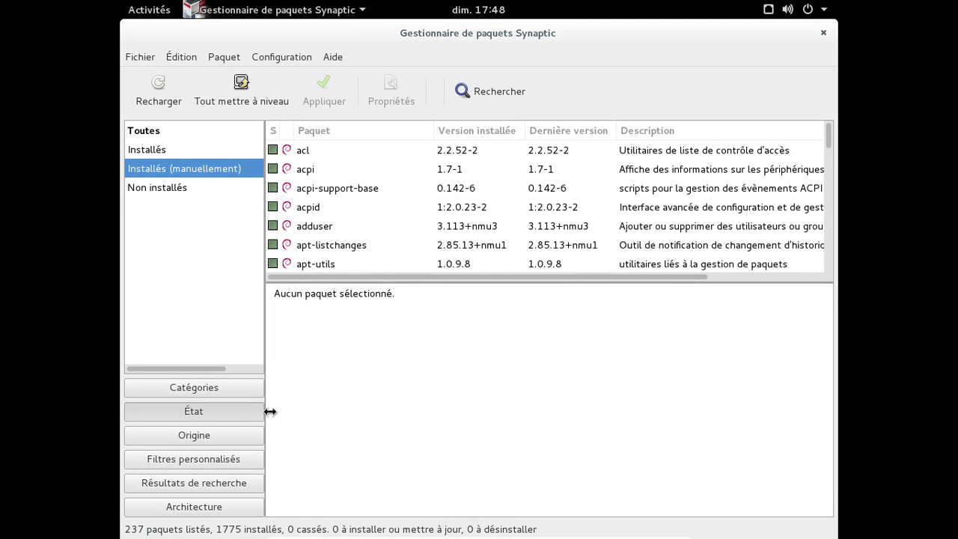
click(235, 433)
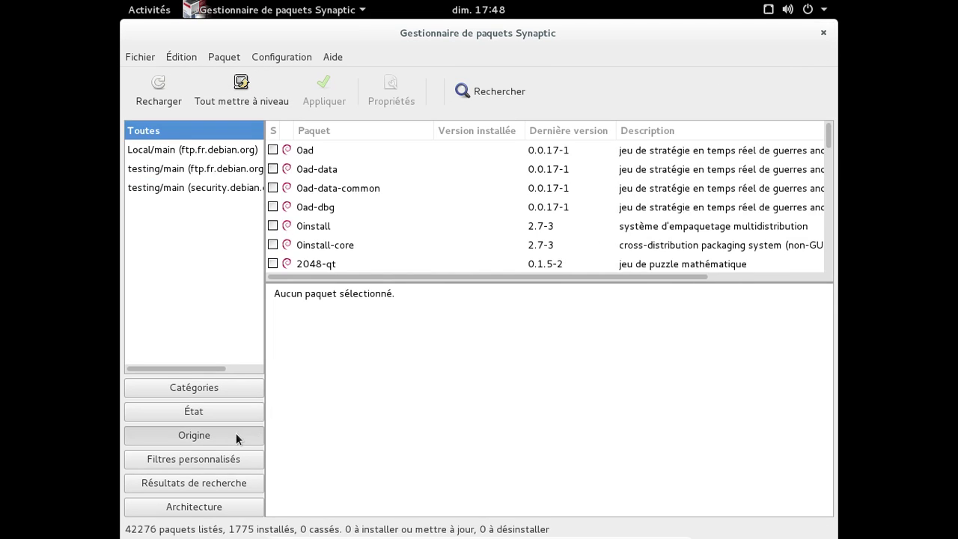
click(224, 408)
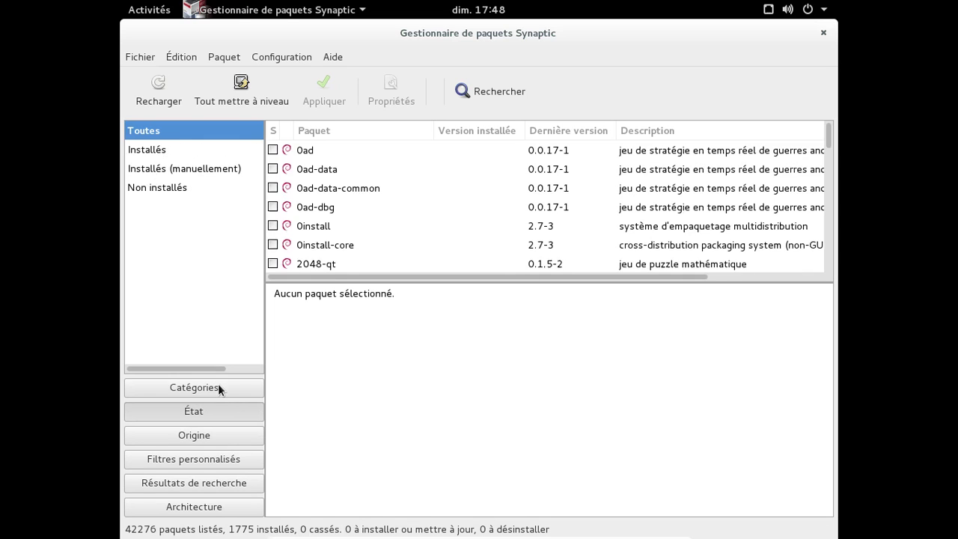
click(217, 385)
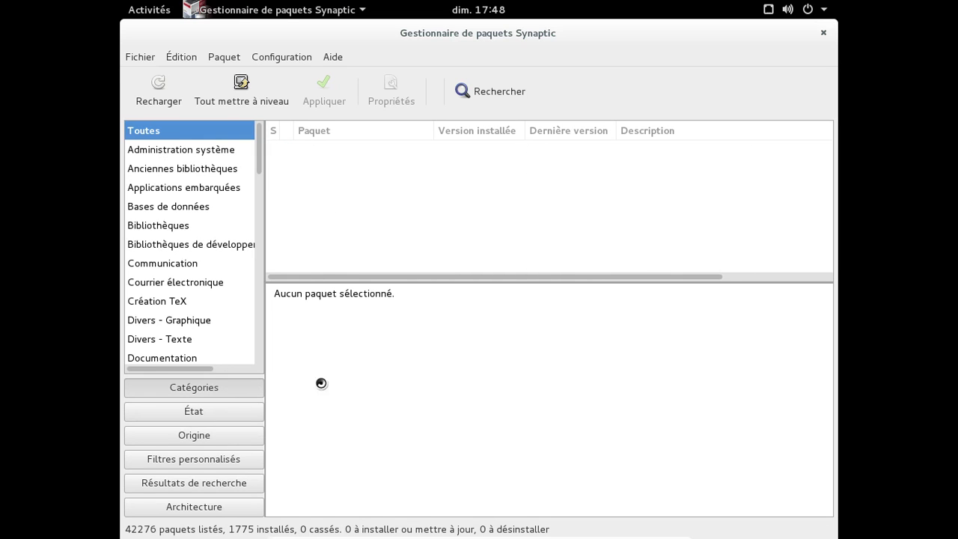
click(823, 34)
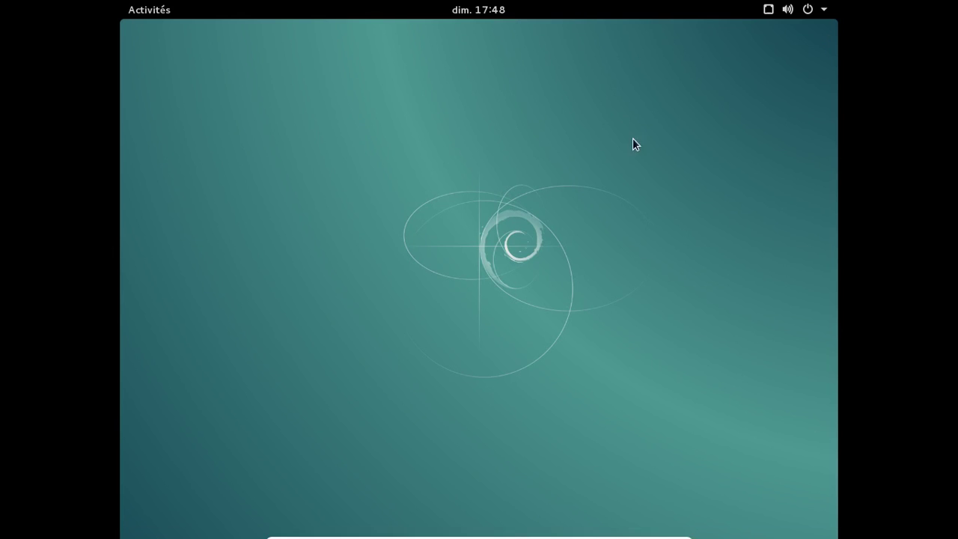
- Open the Fichiers file manager to view the home folder's contents, and close it
click(157, 21)
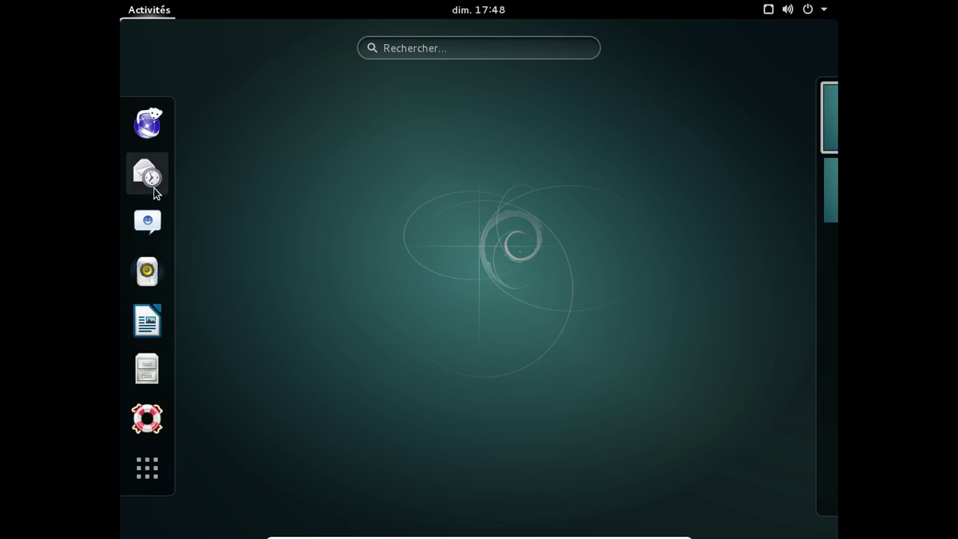
click(158, 357)
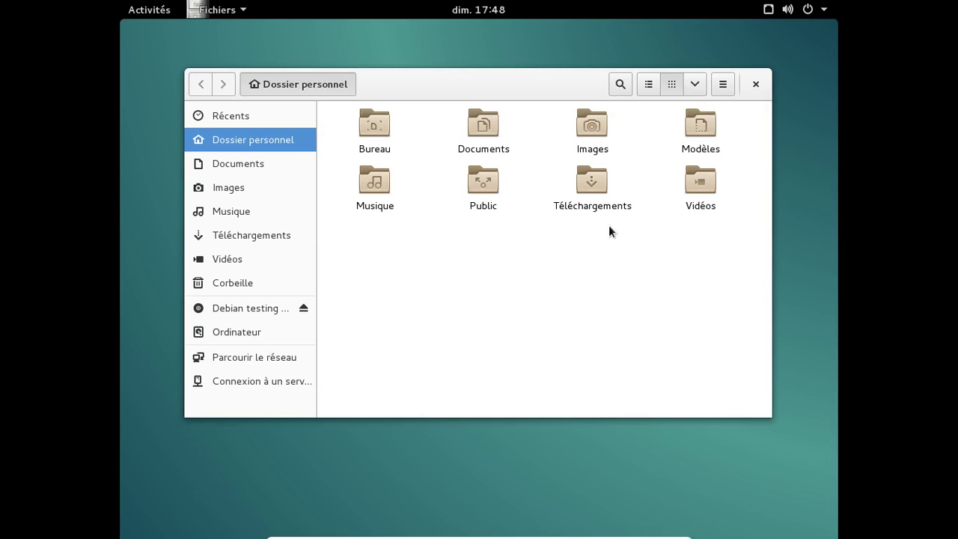
click(754, 83)
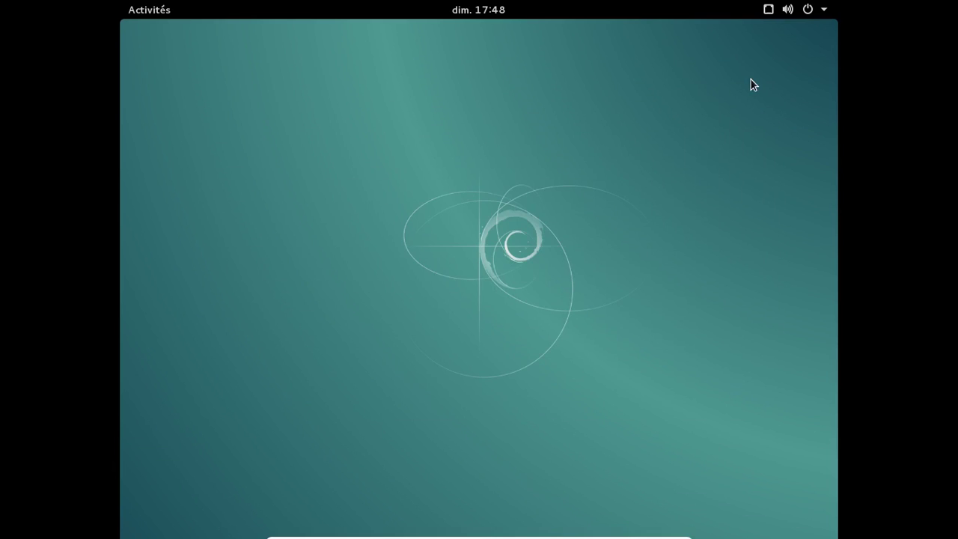
- Log out of the current GNOME session and confirm closing it
click(821, 13)
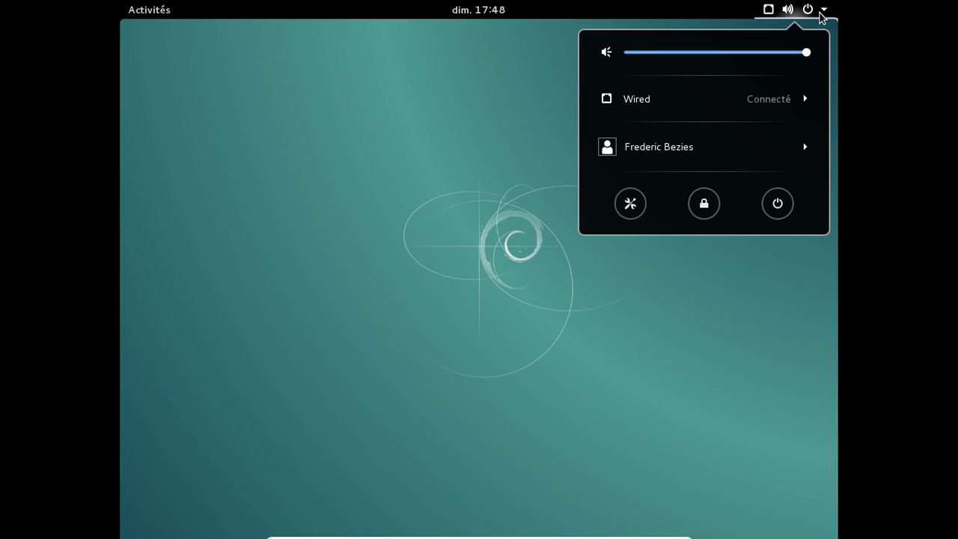
click(660, 152)
click(636, 174)
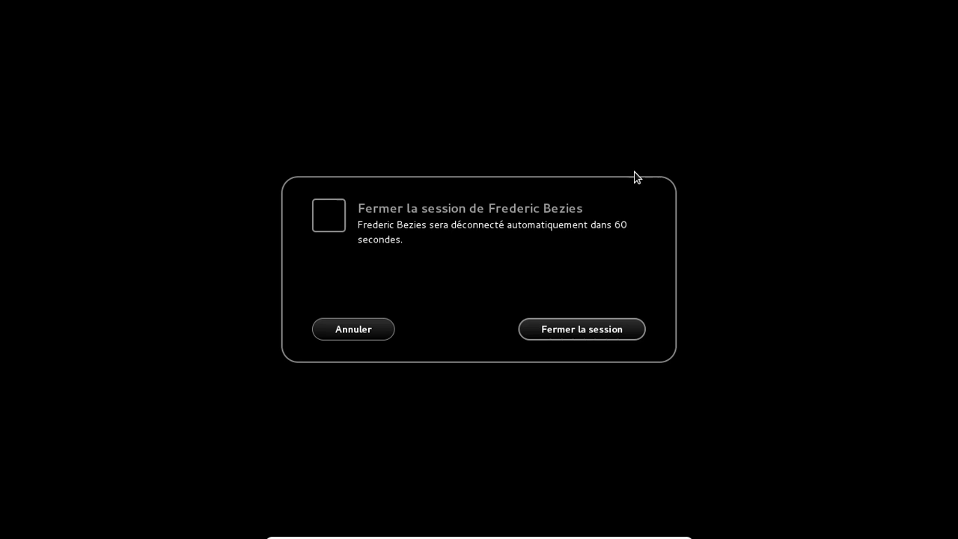
click(605, 328)
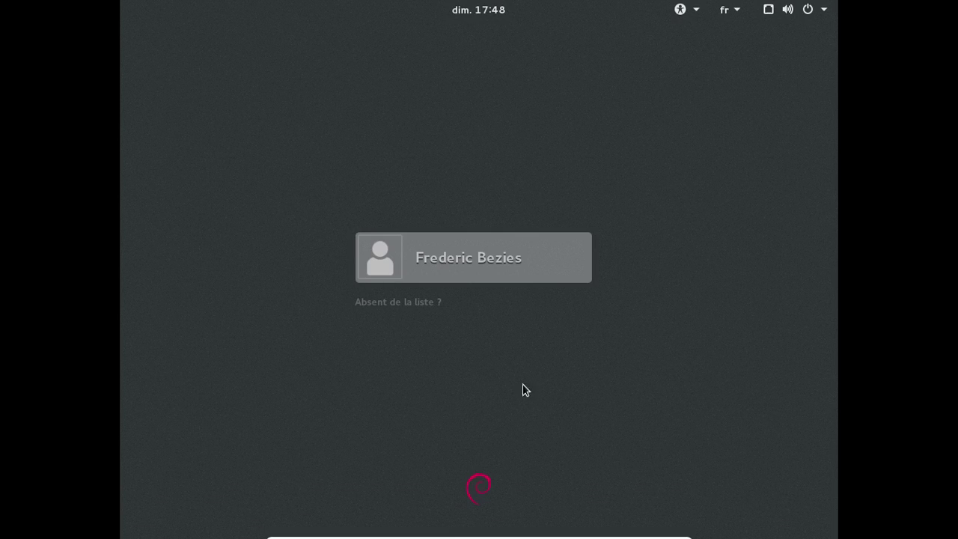
- Log back in to the user account with the GNOME Classique session, entering the account password
click(518, 268)
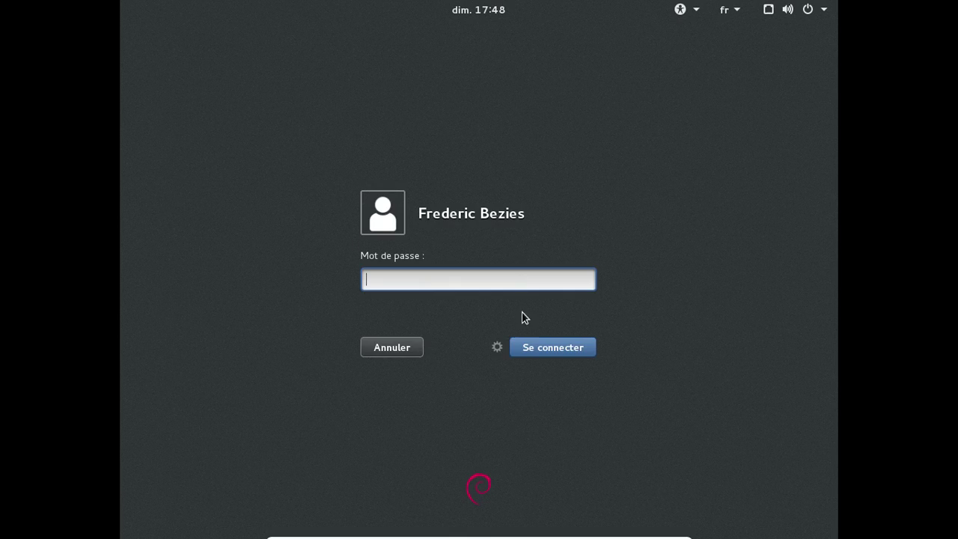
click(497, 348)
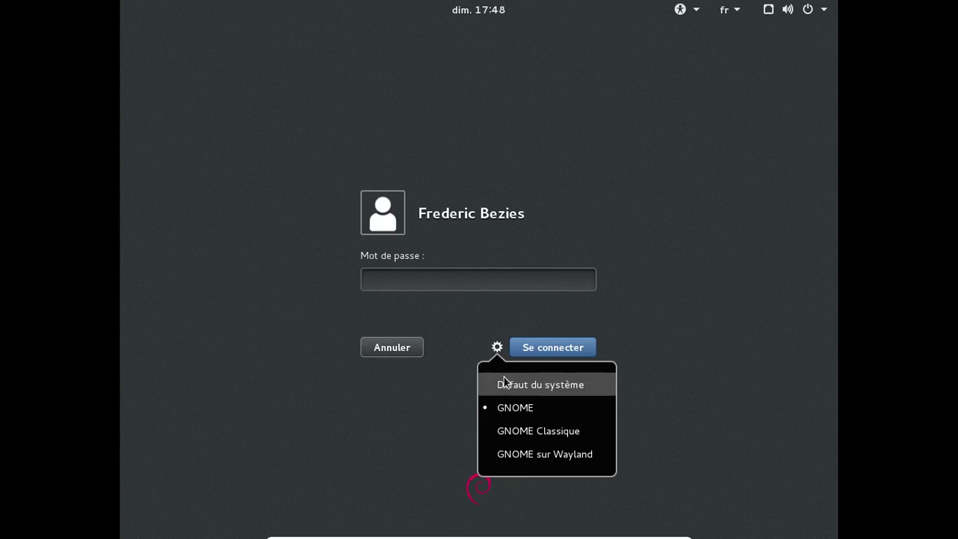
click(539, 431)
text(********)
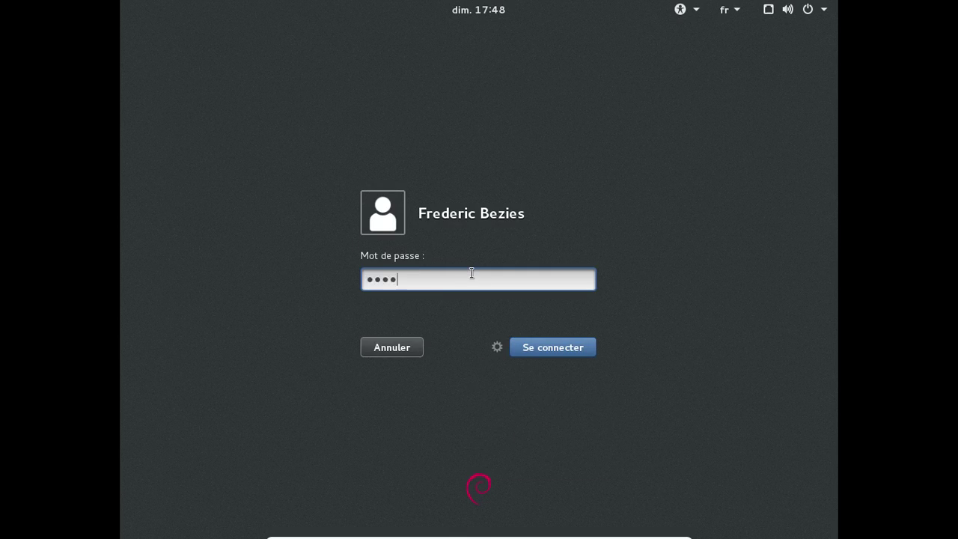
key(Return)
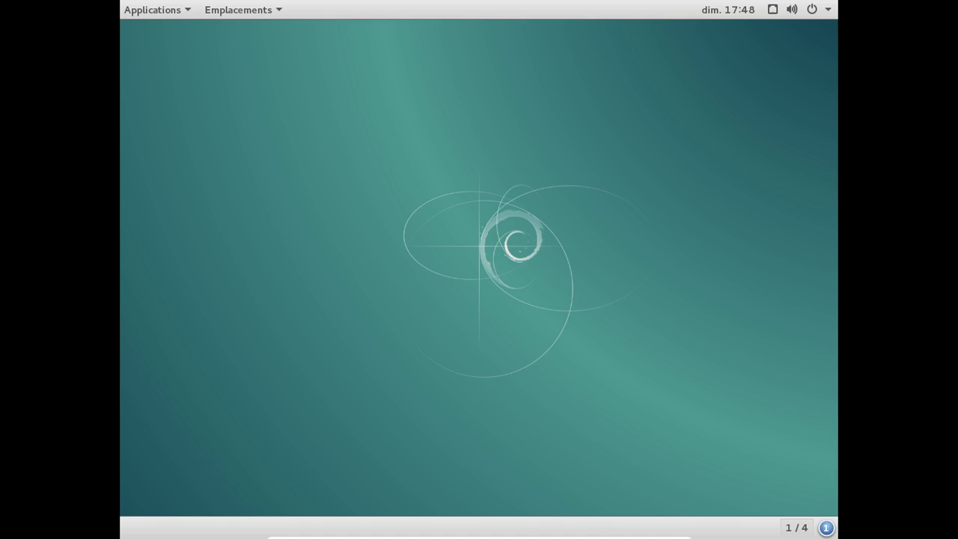
- Launch Outil de personnalisation from the system tools and enable icons on the desktop
click(186, 8)
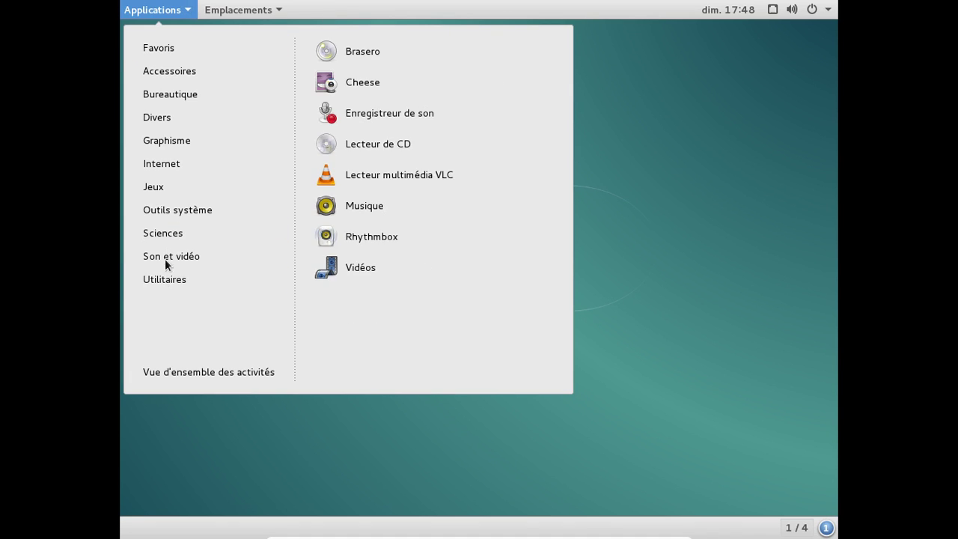
mouse_move(167, 208)
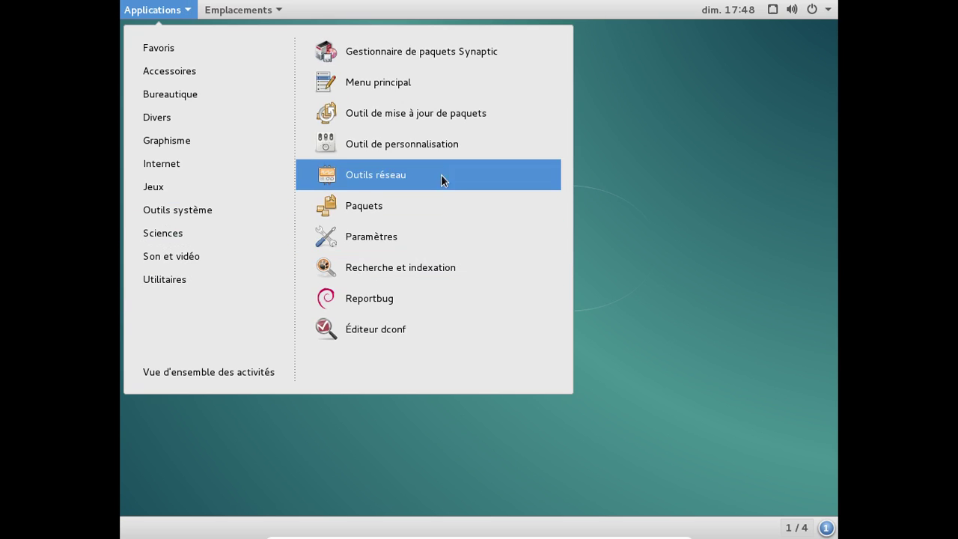
click(435, 143)
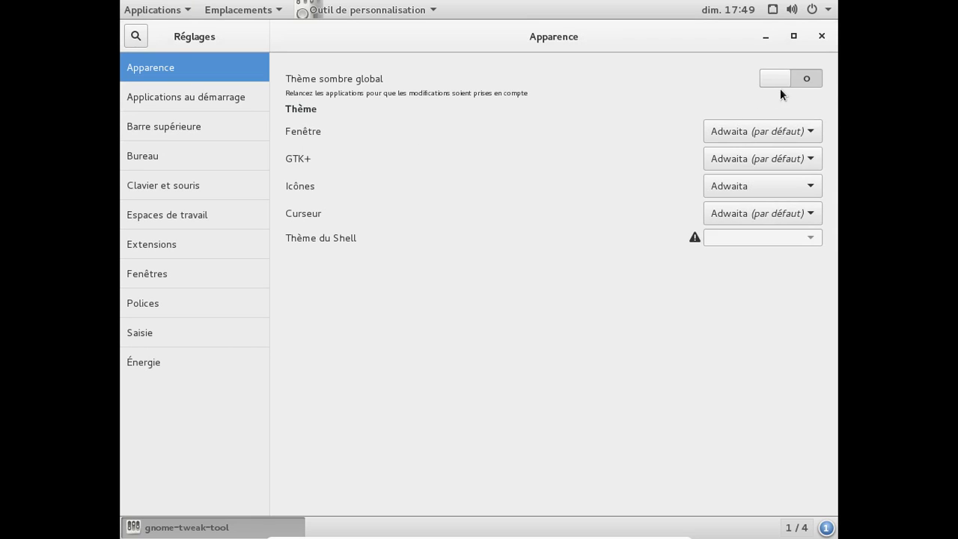
click(195, 154)
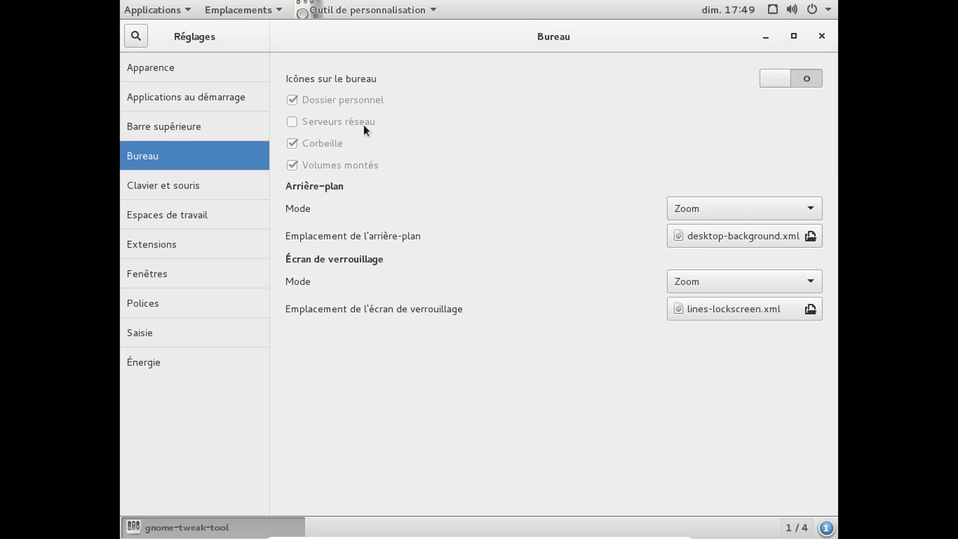
click(771, 78)
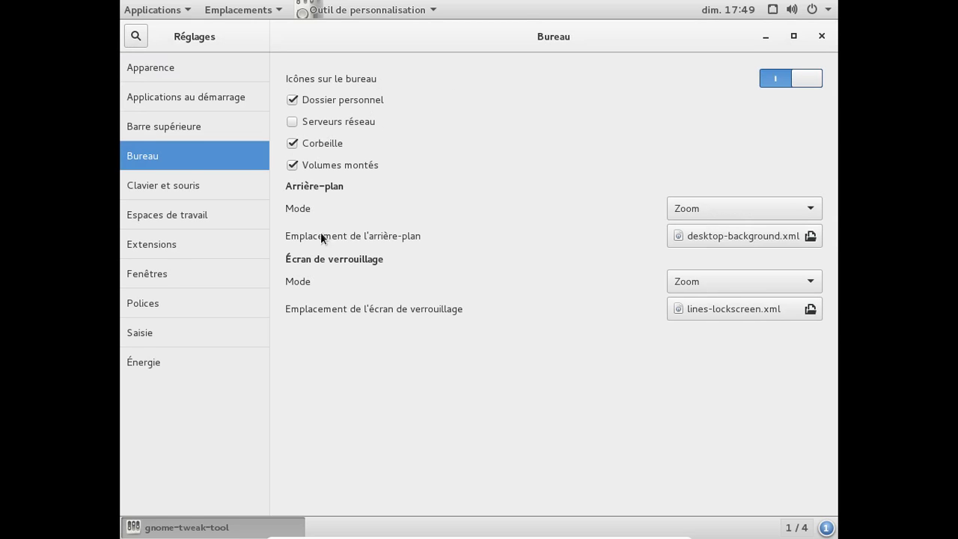
- Examine the extensions, window and appearance settings in the personalisation tool, returning to the window settings
click(181, 245)
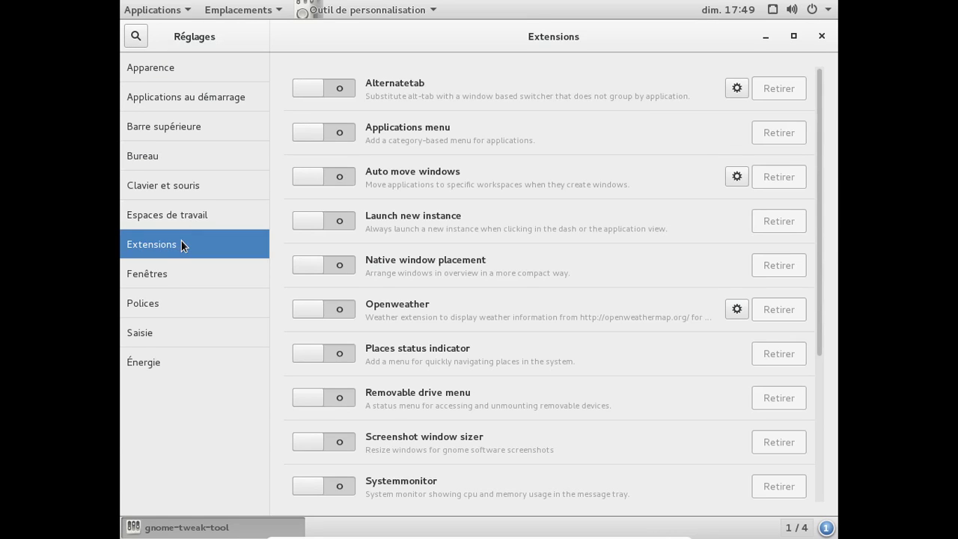
click(168, 274)
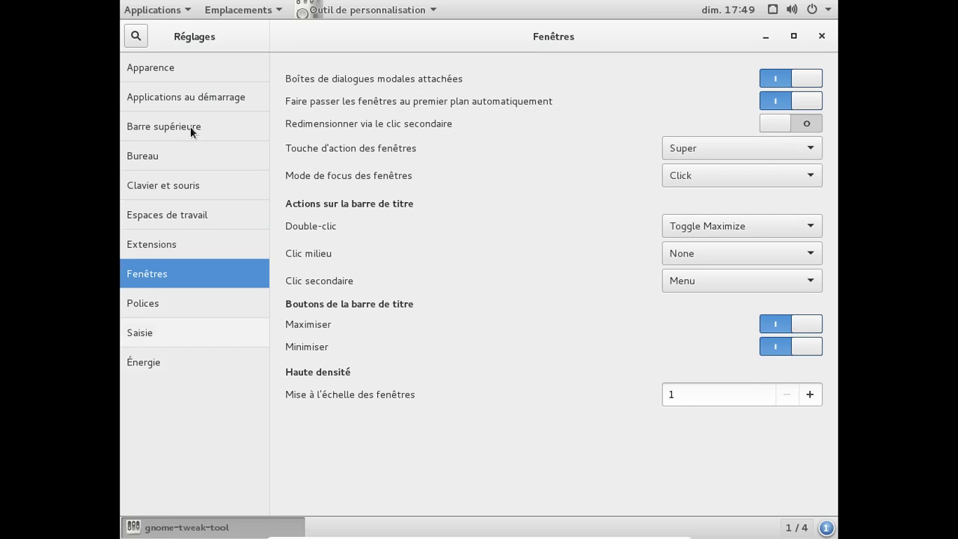
click(195, 77)
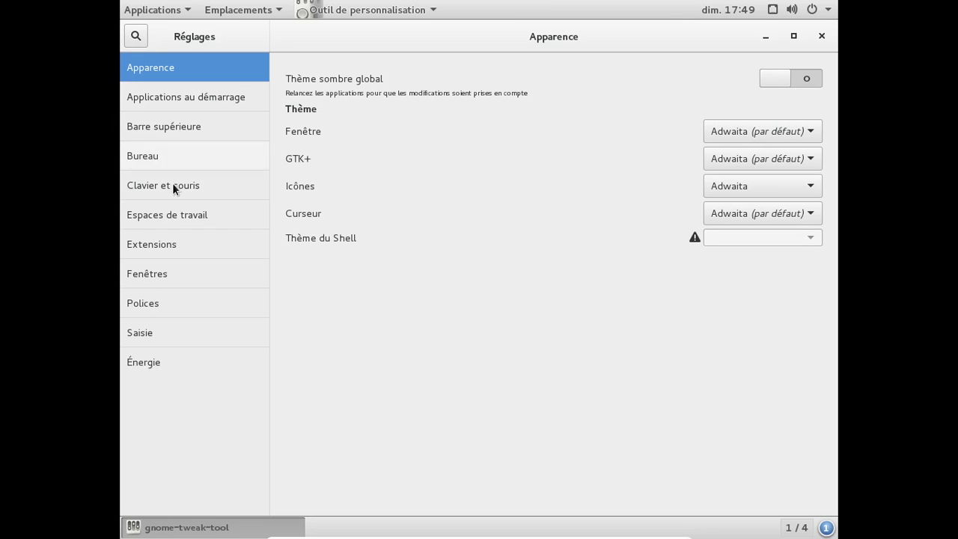
click(165, 274)
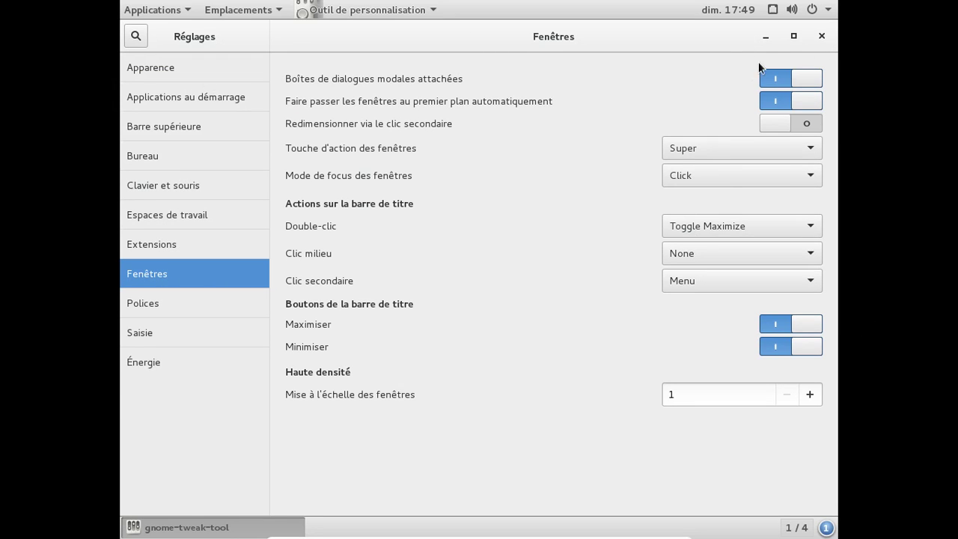
- Enable the date display for the top bar clock in the personalisation tool and close the tool
click(183, 122)
click(347, 122)
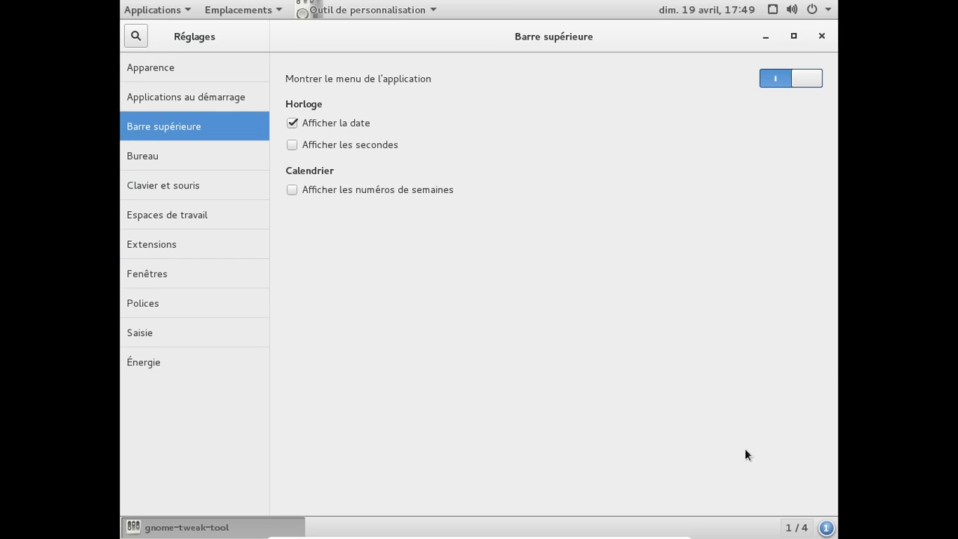
click(824, 37)
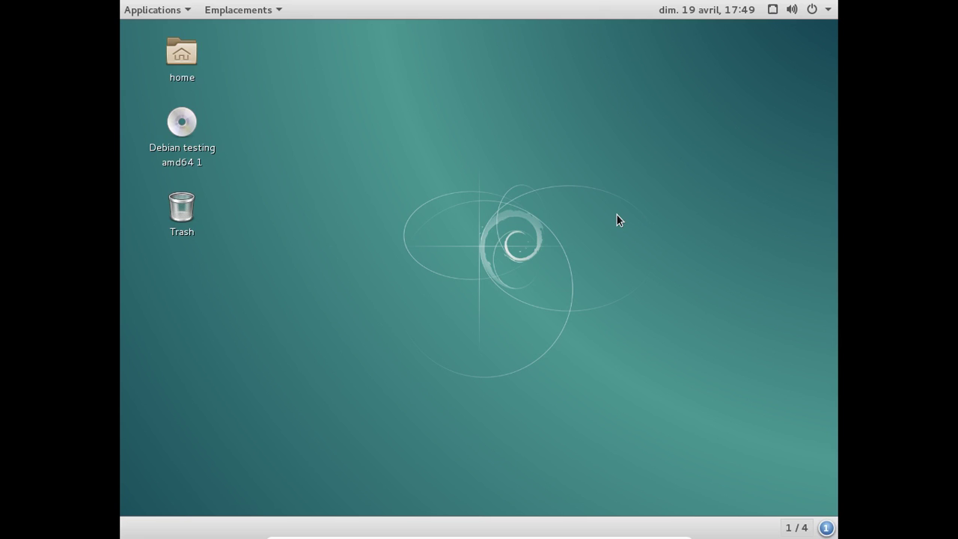
- View the contents of the home folder from its desktop icon and close the file window
double_click(185, 65)
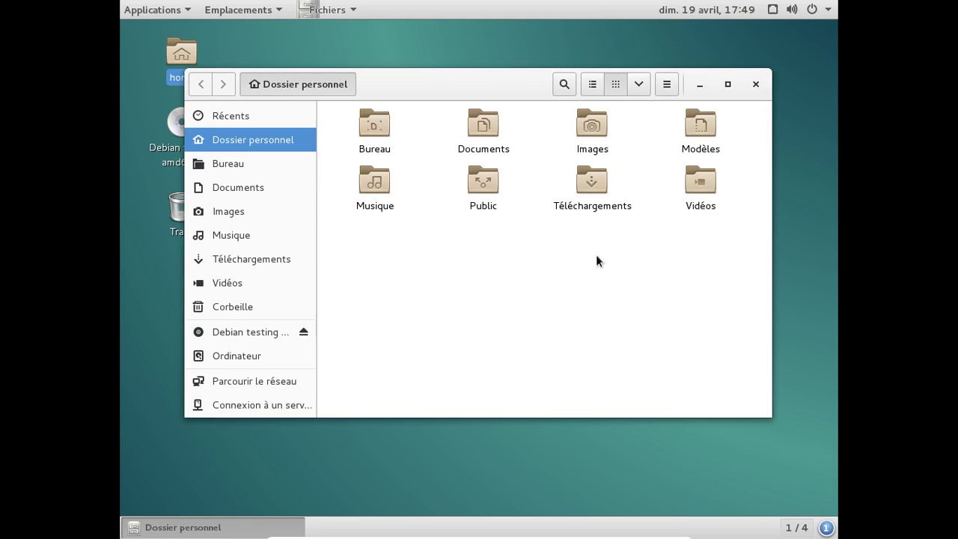
key(ctrl+w)
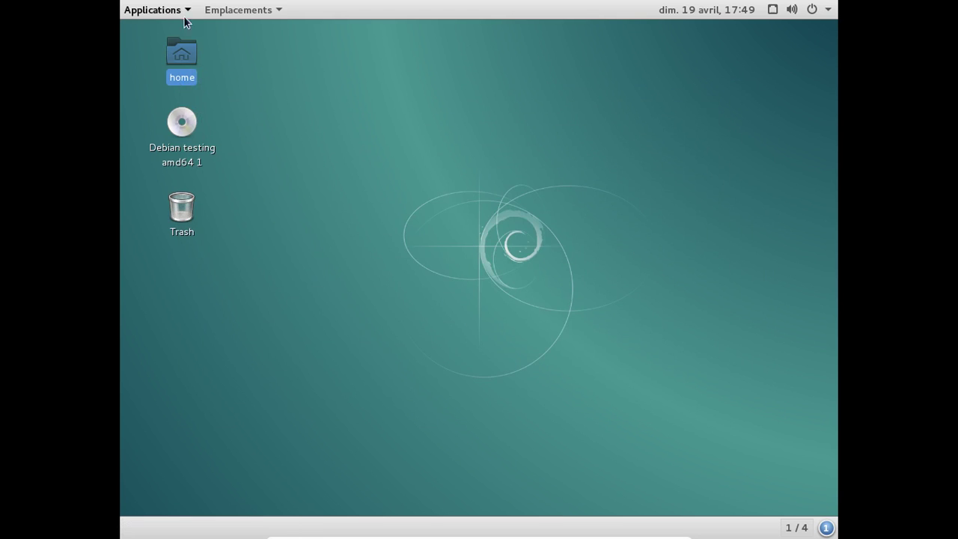
- Launch Messagerie Icedove from the Internet applications and postpone the e-mail account setup
click(179, 13)
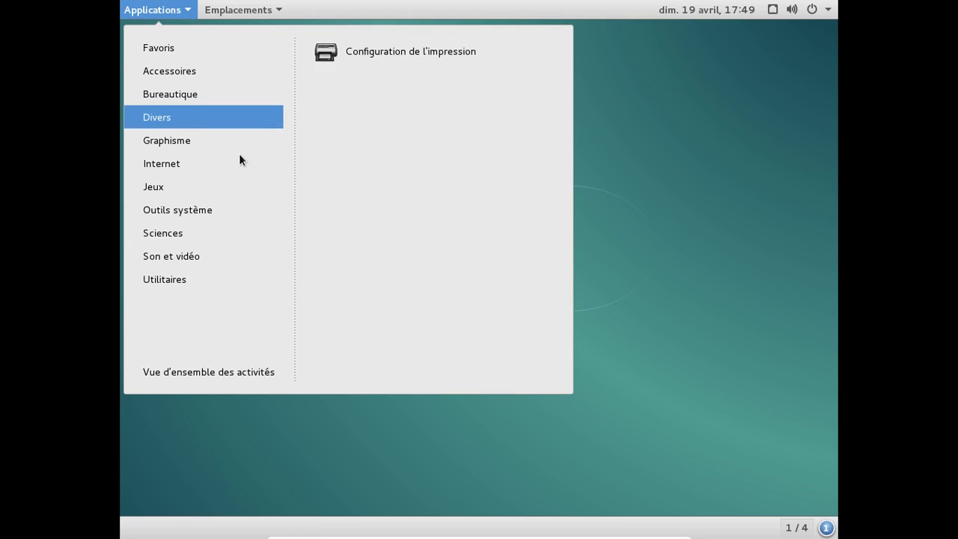
mouse_move(222, 65)
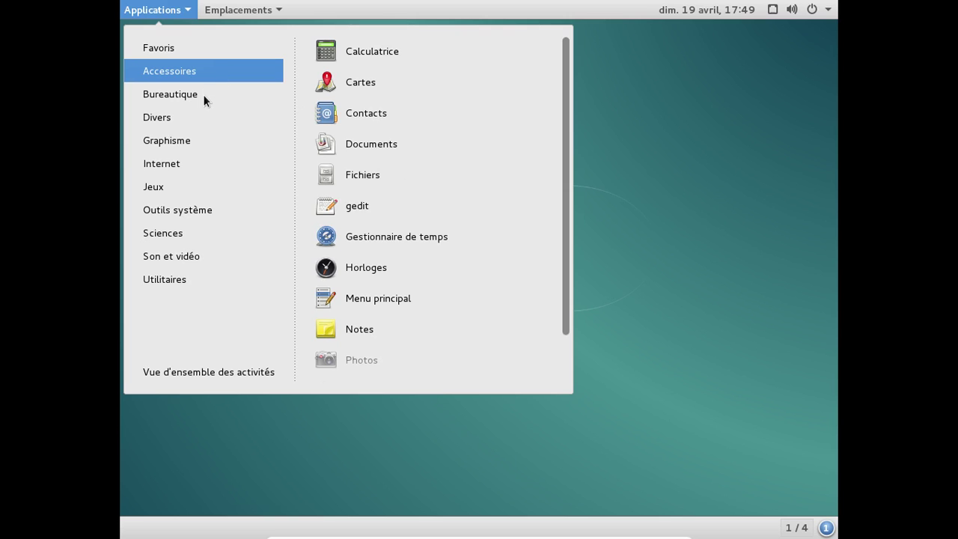
mouse_move(179, 165)
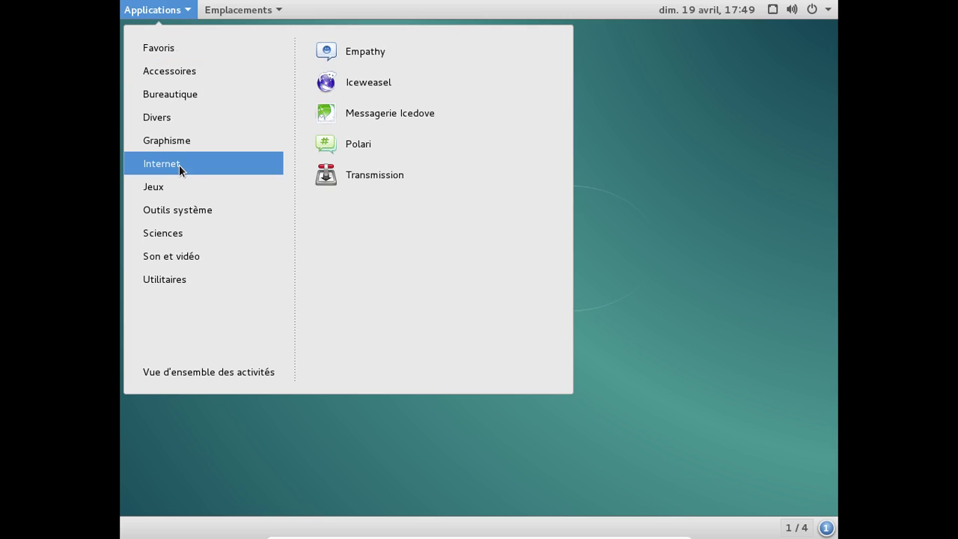
click(339, 110)
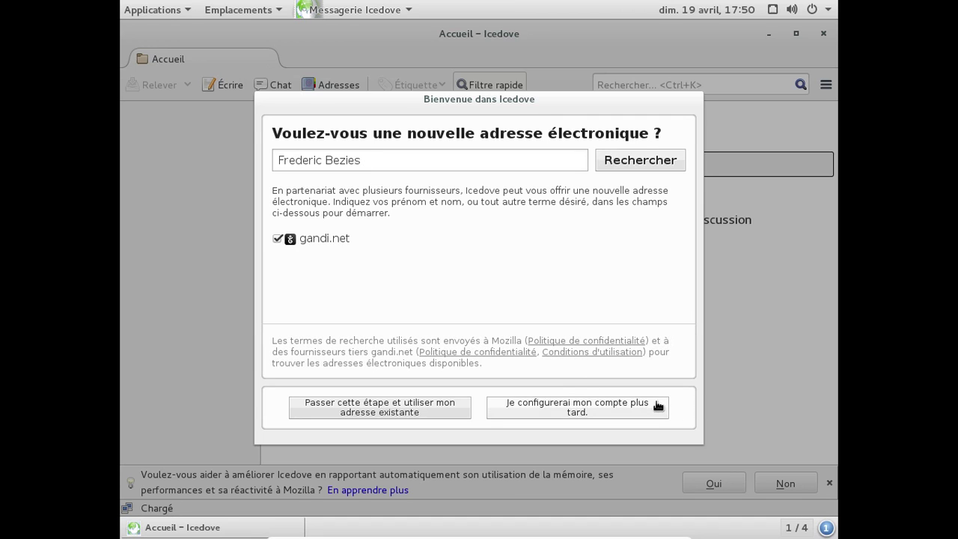
click(659, 404)
- Check the version information of Icedove and close the mail client
click(824, 88)
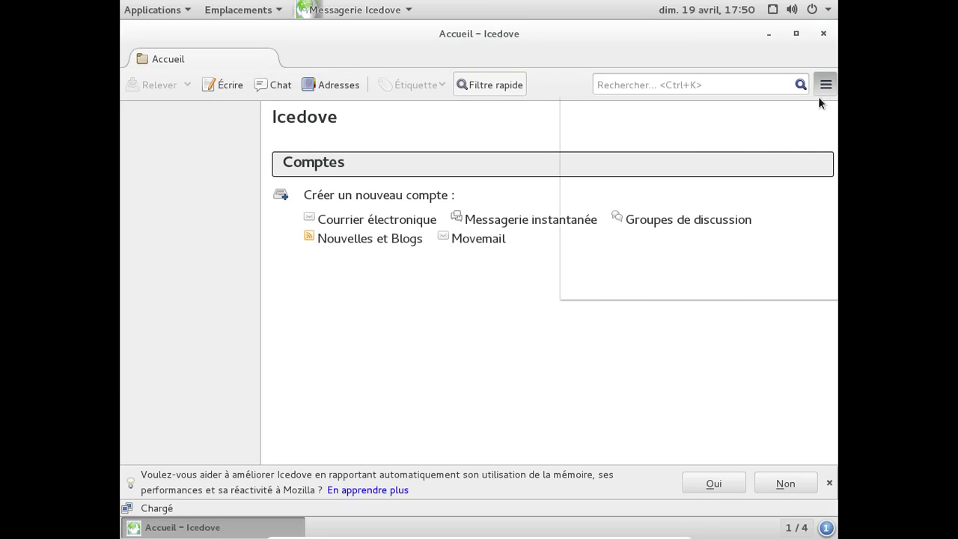
mouse_move(727, 296)
click(614, 377)
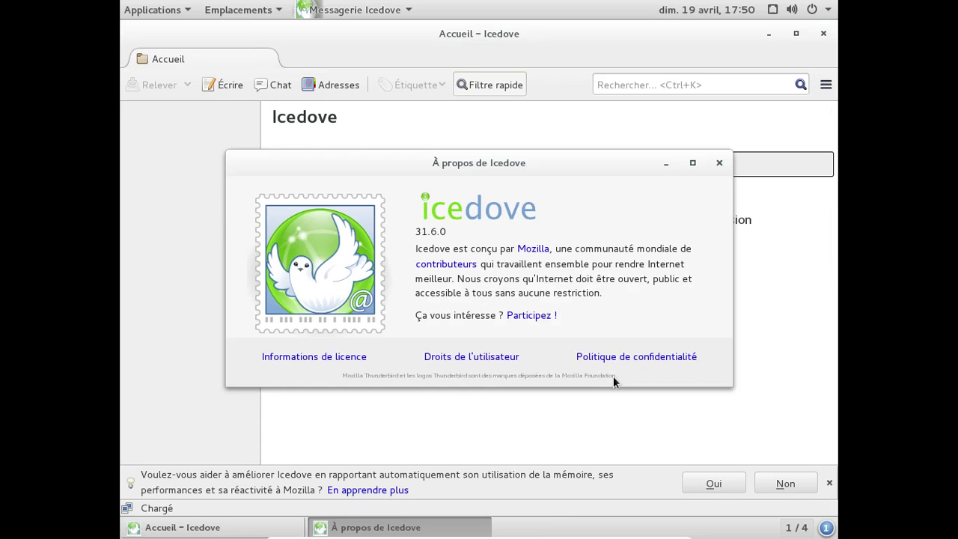
click(716, 164)
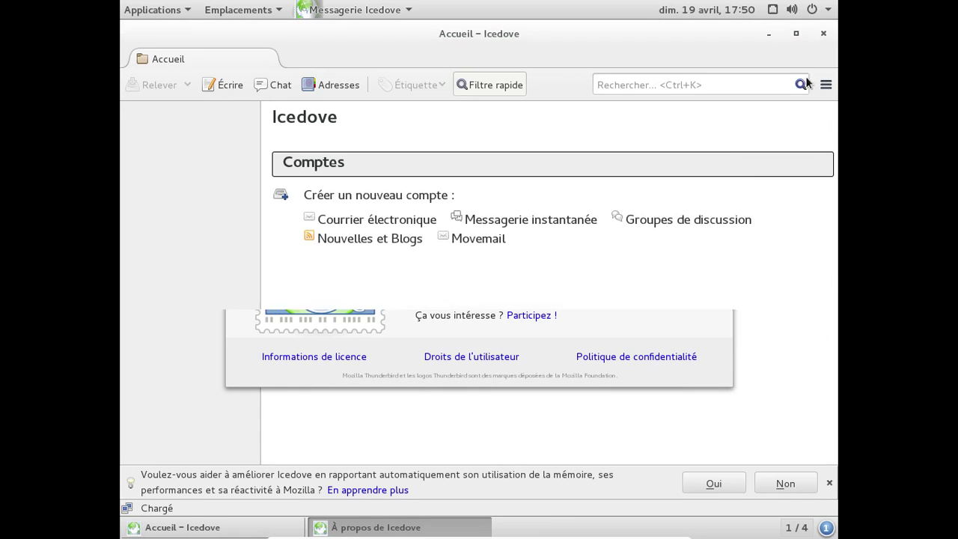
click(823, 33)
- Launch Lecteur multimédia VLC from the sound and video applications
click(177, 10)
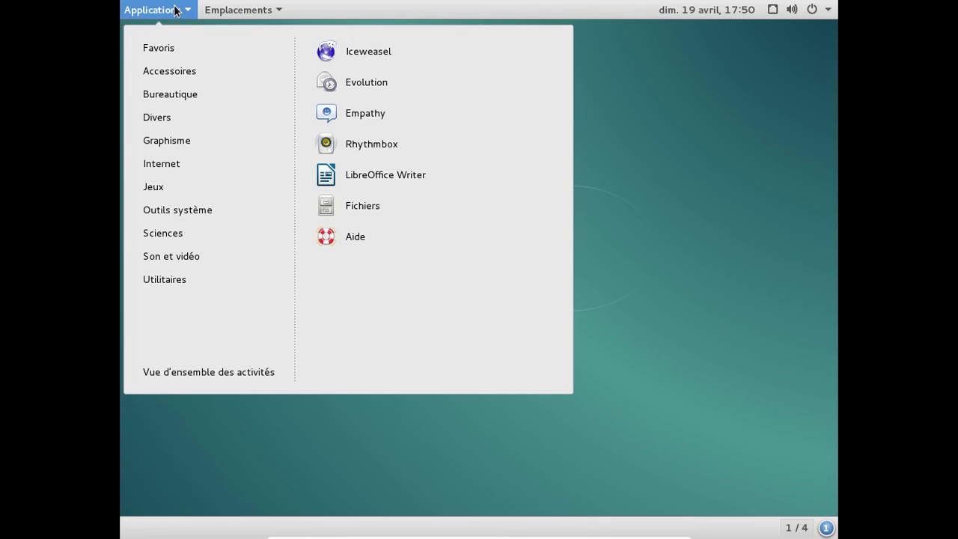
mouse_move(187, 212)
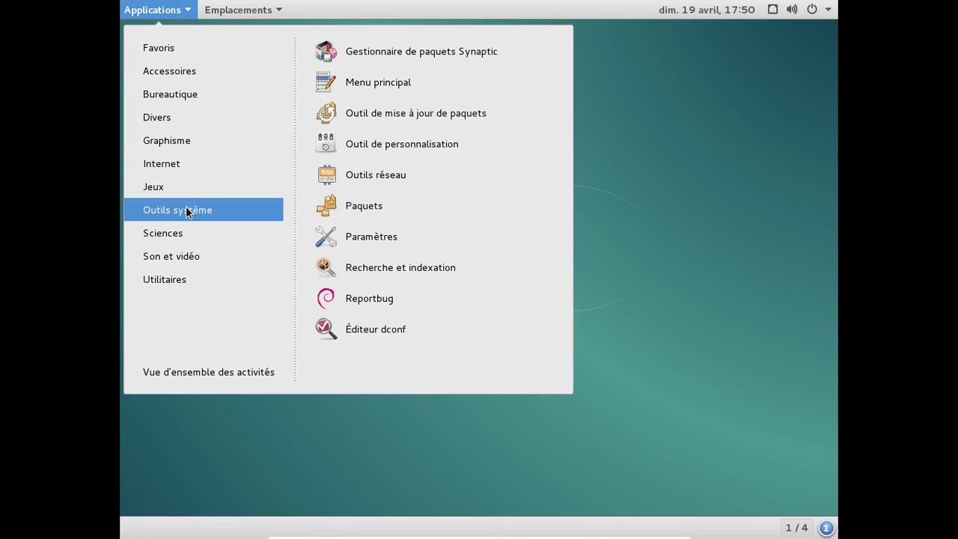
mouse_move(172, 254)
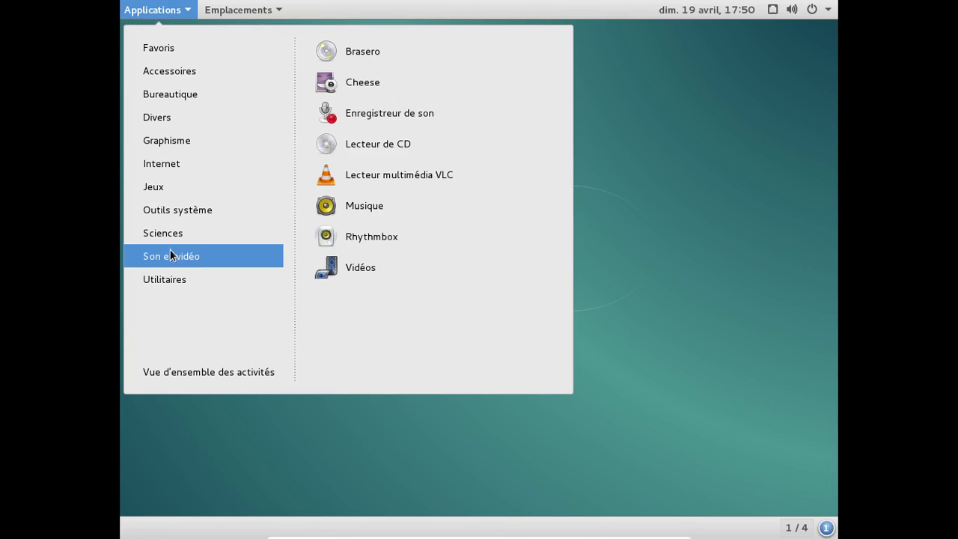
click(408, 172)
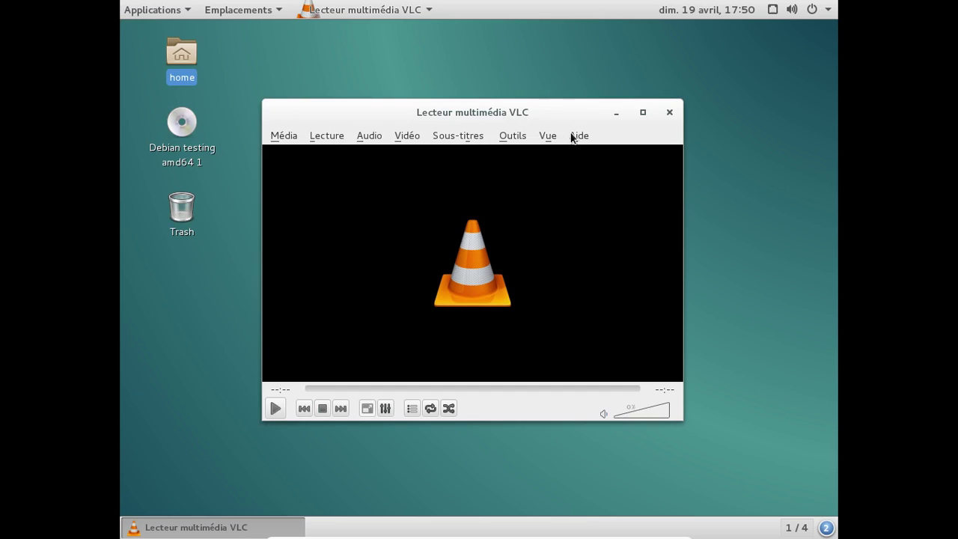
- Check the version information of the VLC media player and close the player
click(577, 135)
click(588, 181)
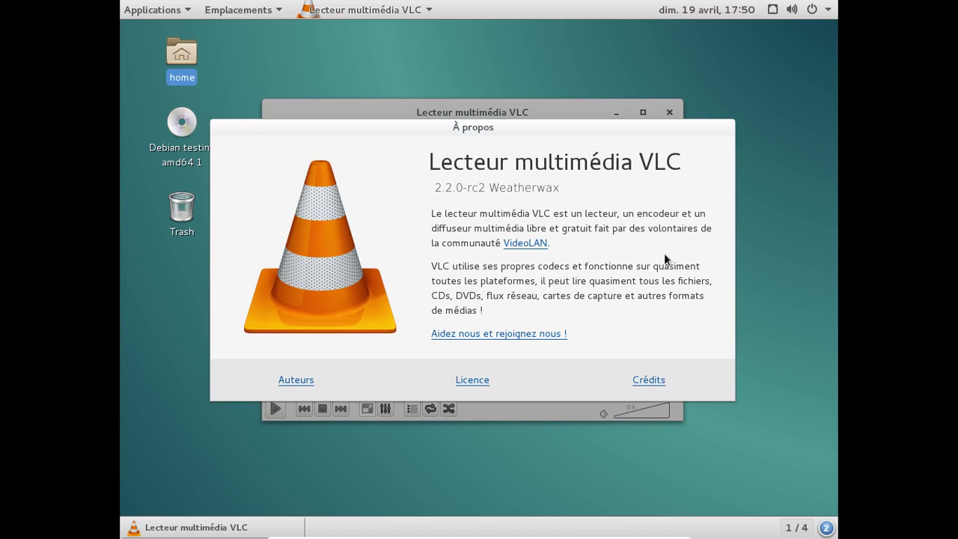
key(Escape)
click(673, 115)
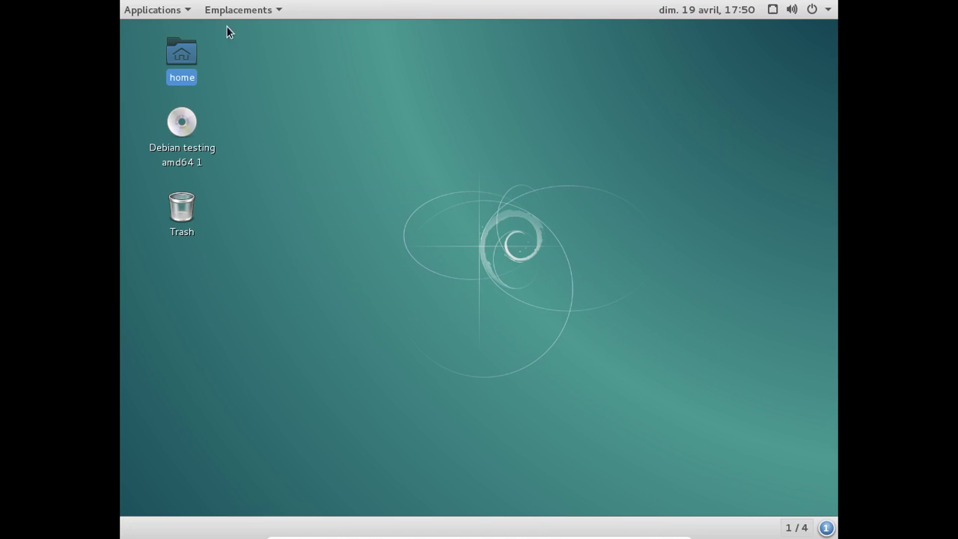
- Launch the Iceweasel browser from the favourite applications
click(187, 11)
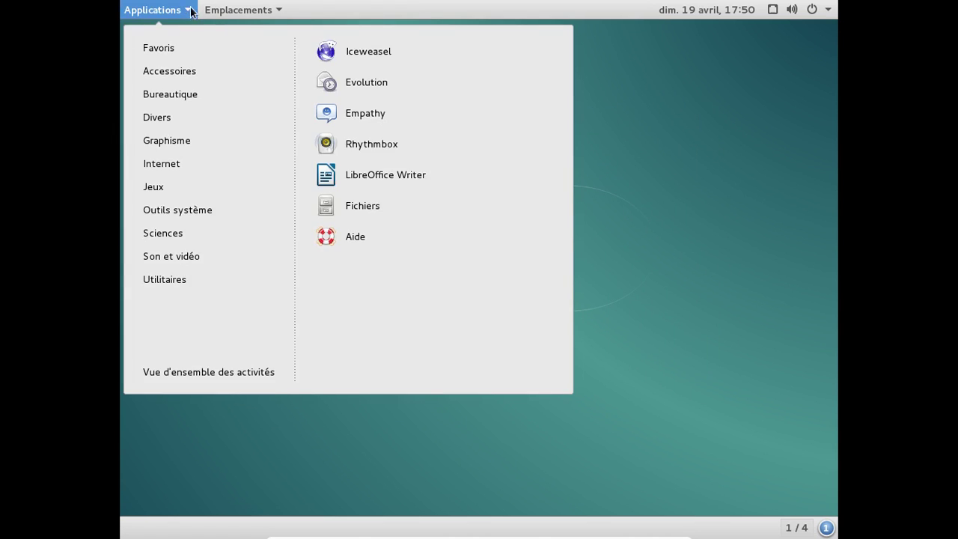
mouse_move(239, 9)
mouse_move(125, 14)
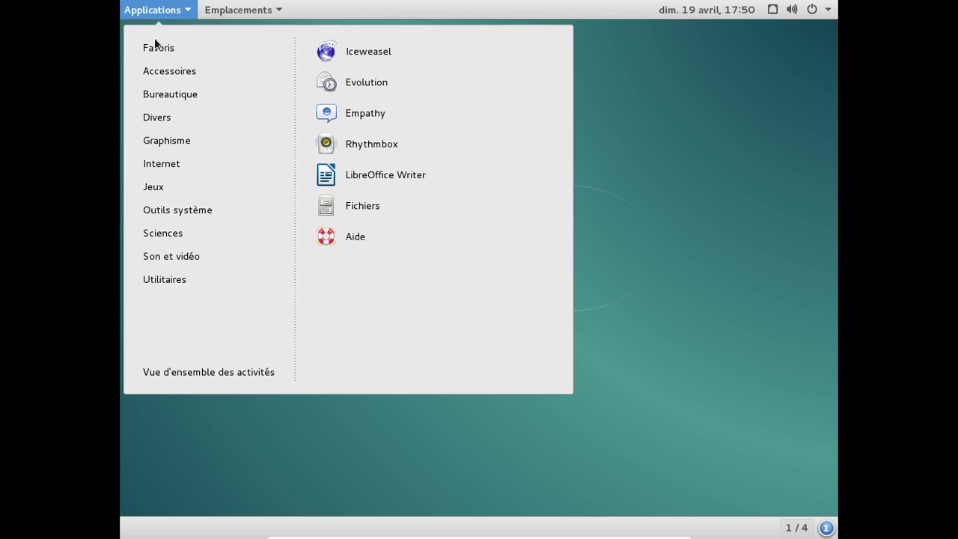
click(357, 50)
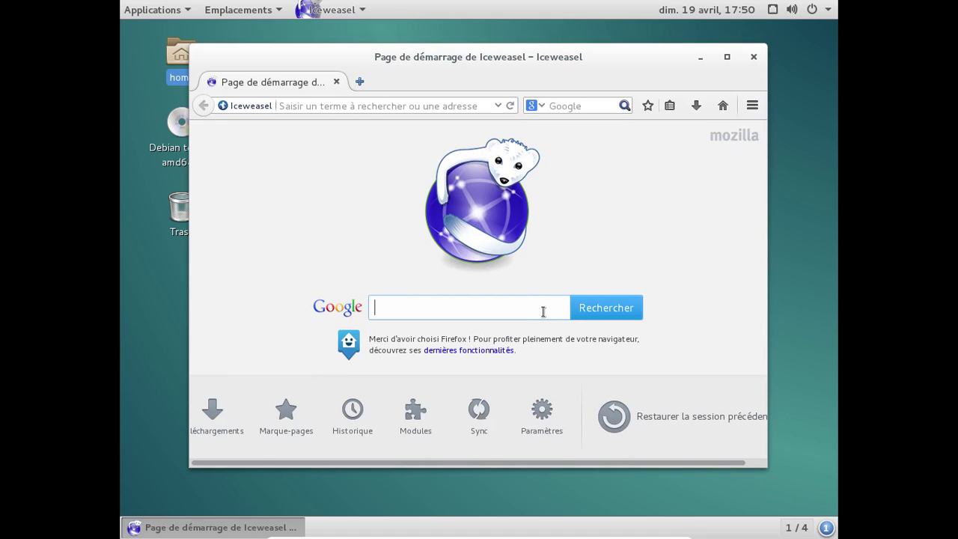
- Search Google for "release critical debian" and open the Release-critical bugs status page of the Debian bug tracking system
click(564, 107)
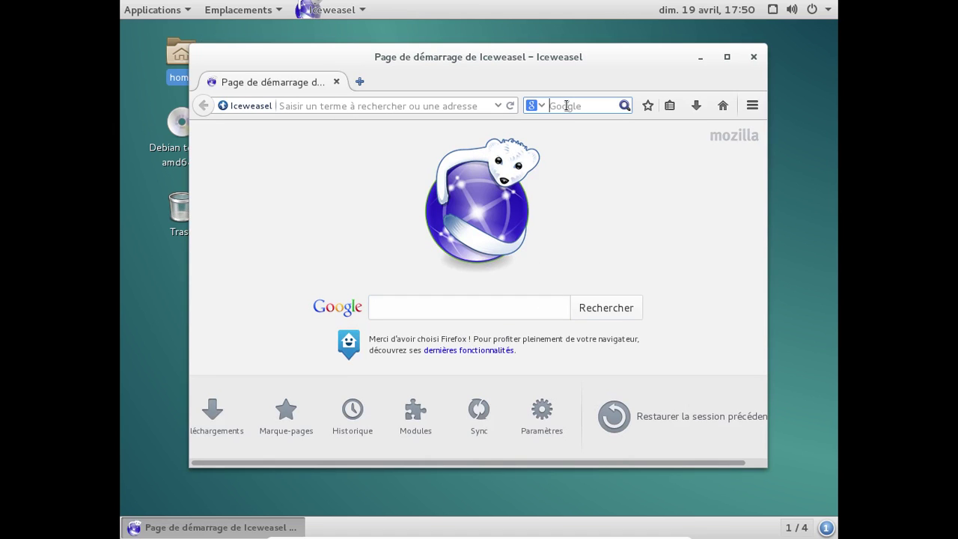
text(release critical debian)
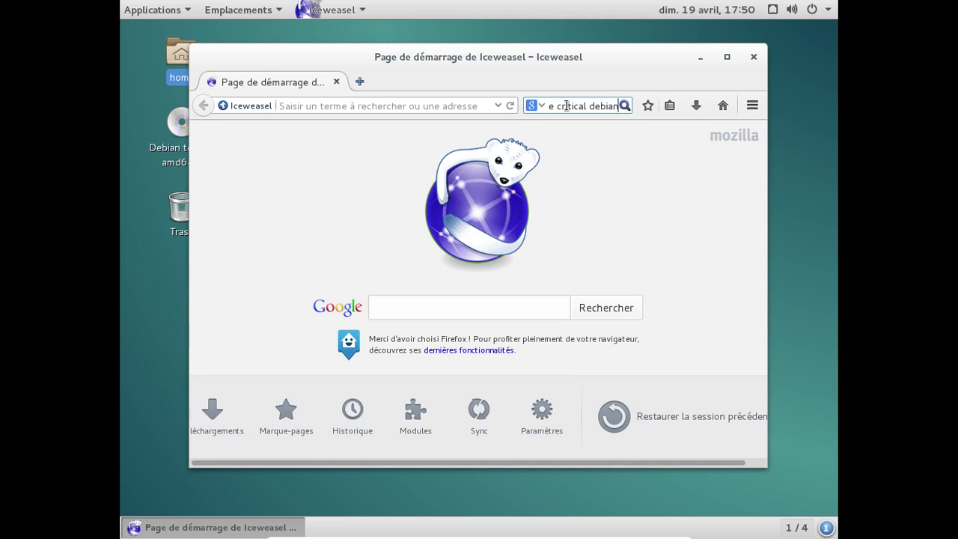
key(Return)
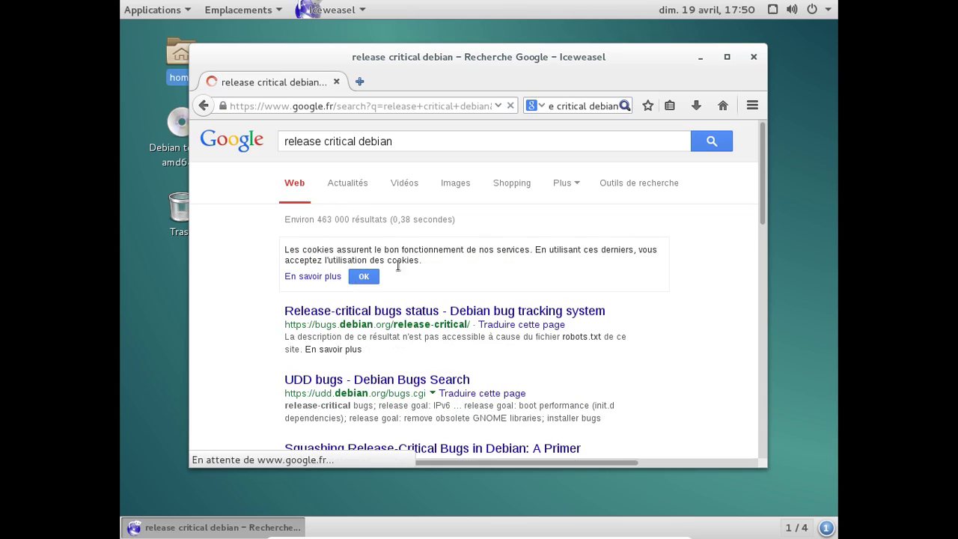
click(380, 316)
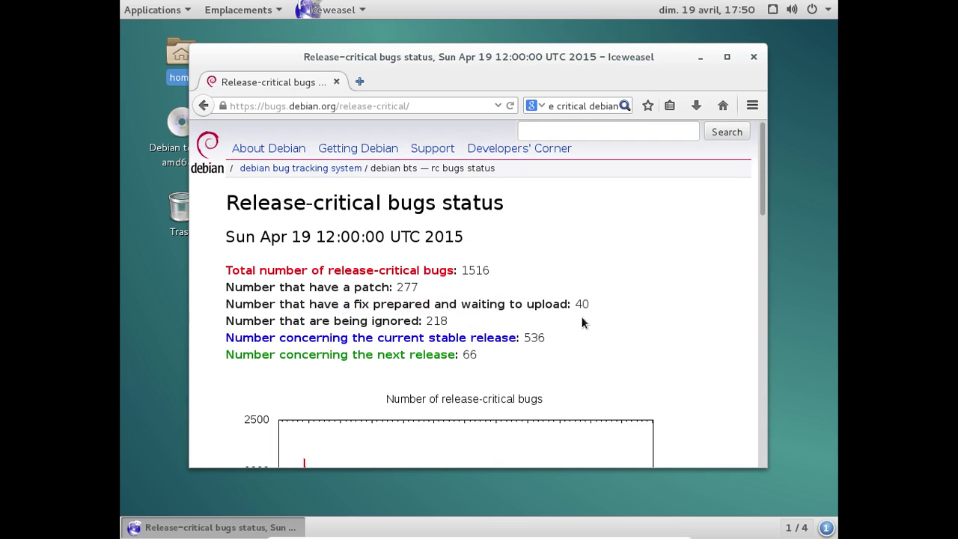
- Search Google for "debian jessie 25 avril"
click(601, 106)
key(ctrl+a)
text(debian j)
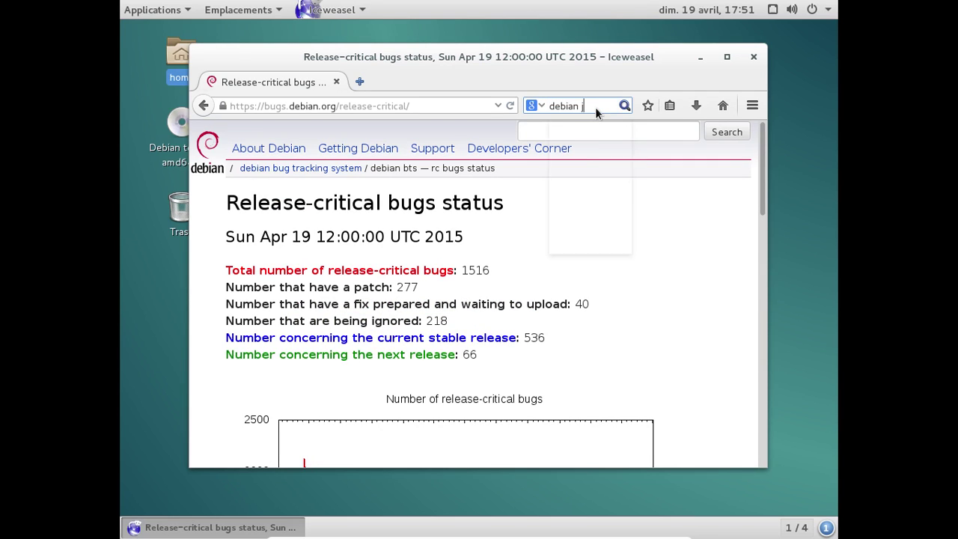
text(essie 25 avril)
key(Return)
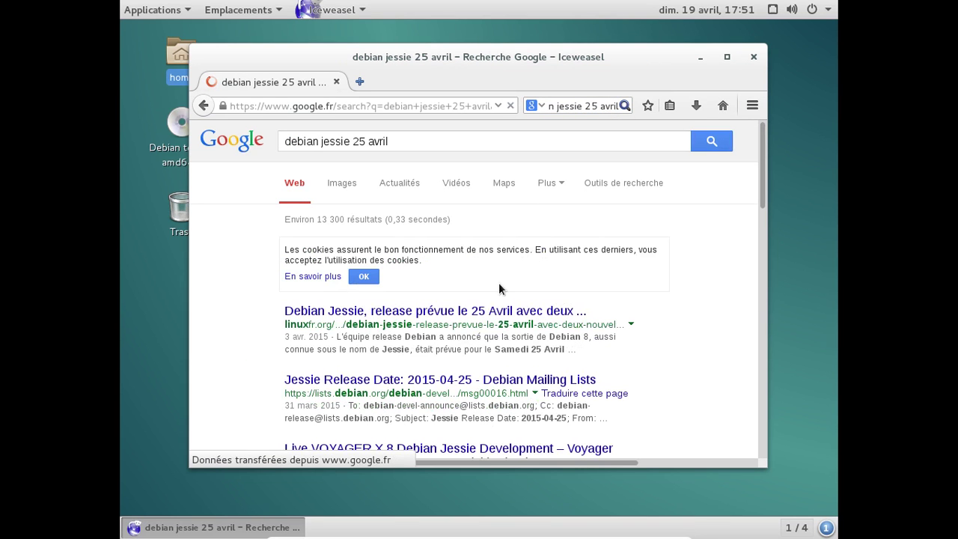
- Read the Jessie release date announcement linked in the LinuxFr.org journal result and close the browser
click(495, 318)
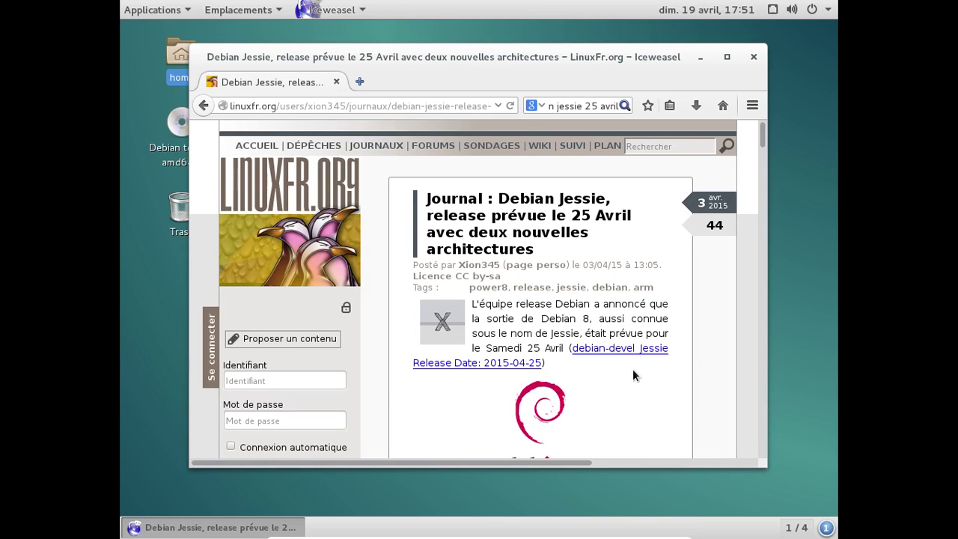
click(630, 347)
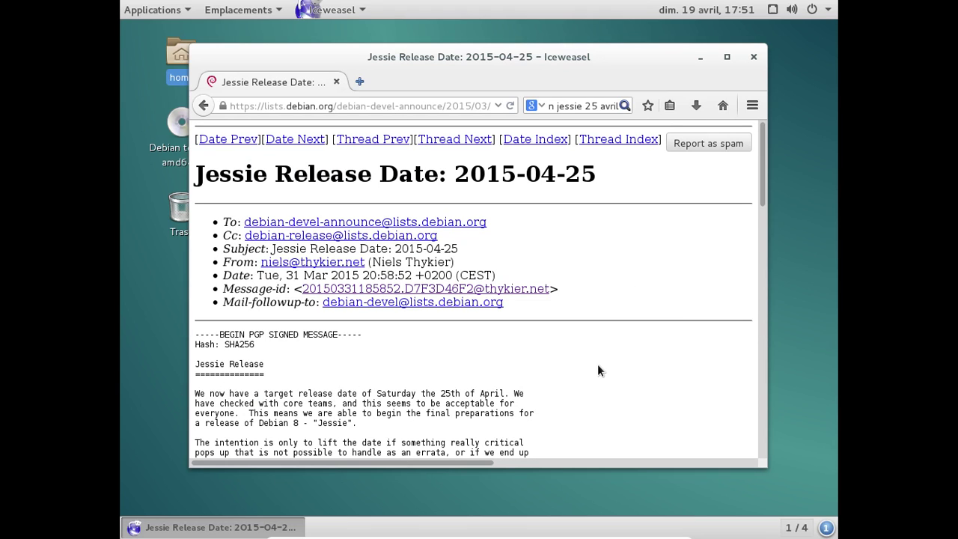
click(754, 57)
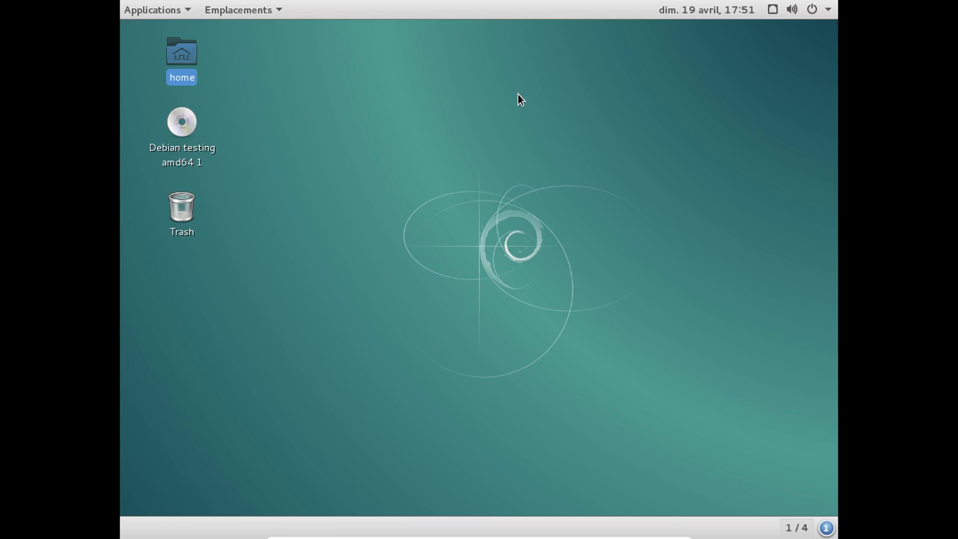
- Shut down the Debian virtual machine and confirm powering it off
click(811, 9)
click(778, 203)
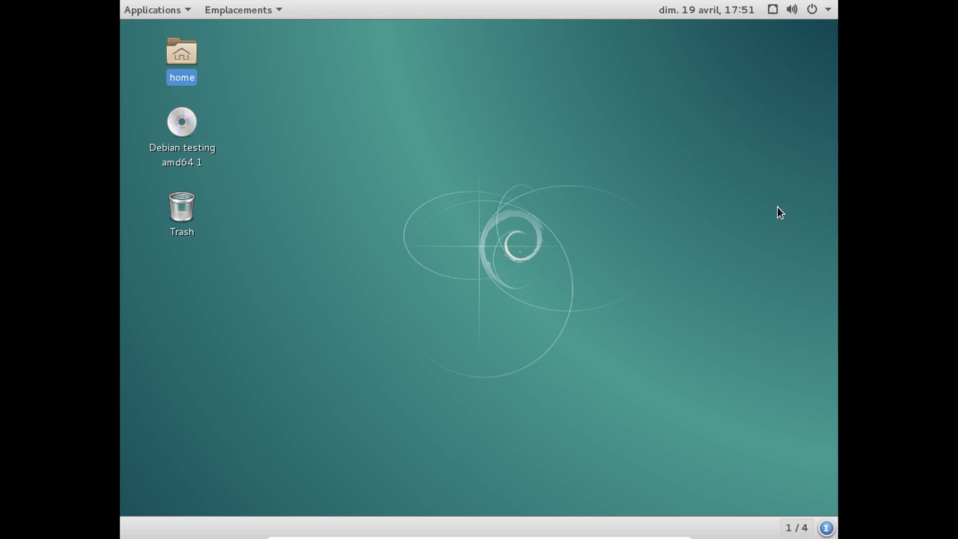
click(611, 324)
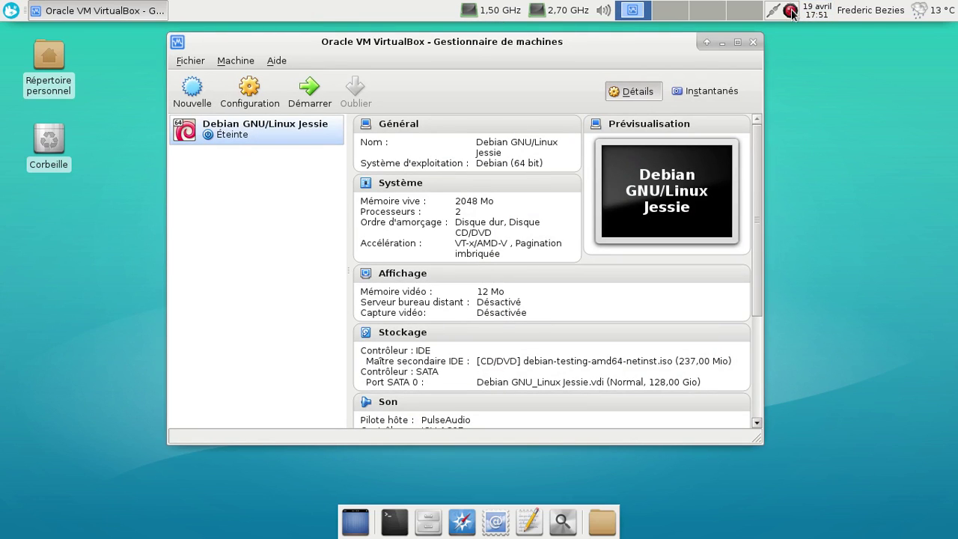
click(791, 10)
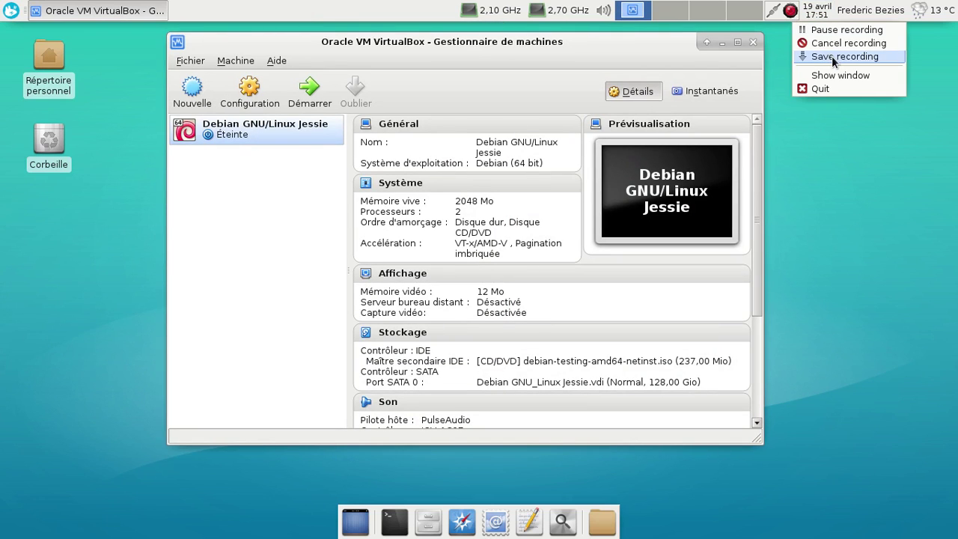